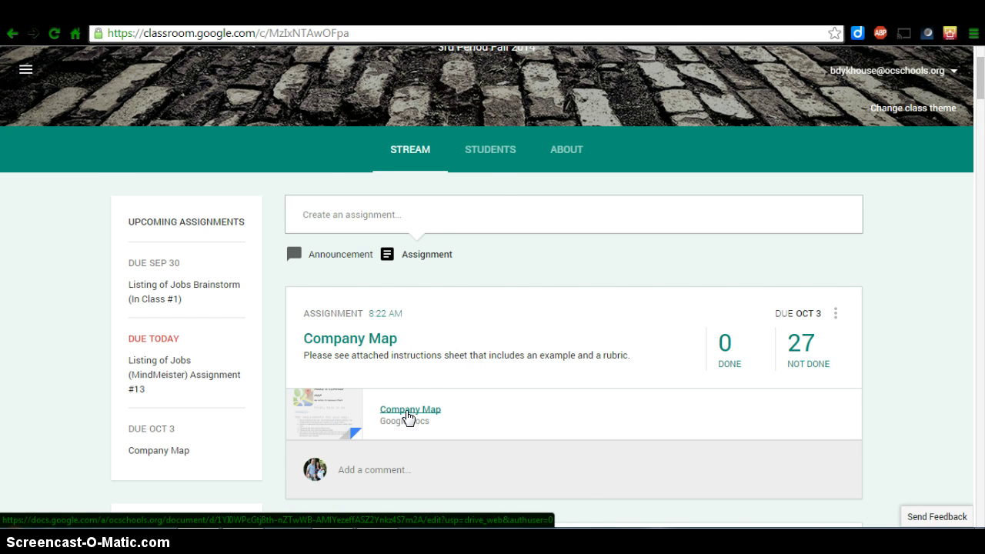
- Open the Company Map assignment's attached document and review its map requirements and points rubric
{"action": "left_click", "coordinate": [408, 416]}
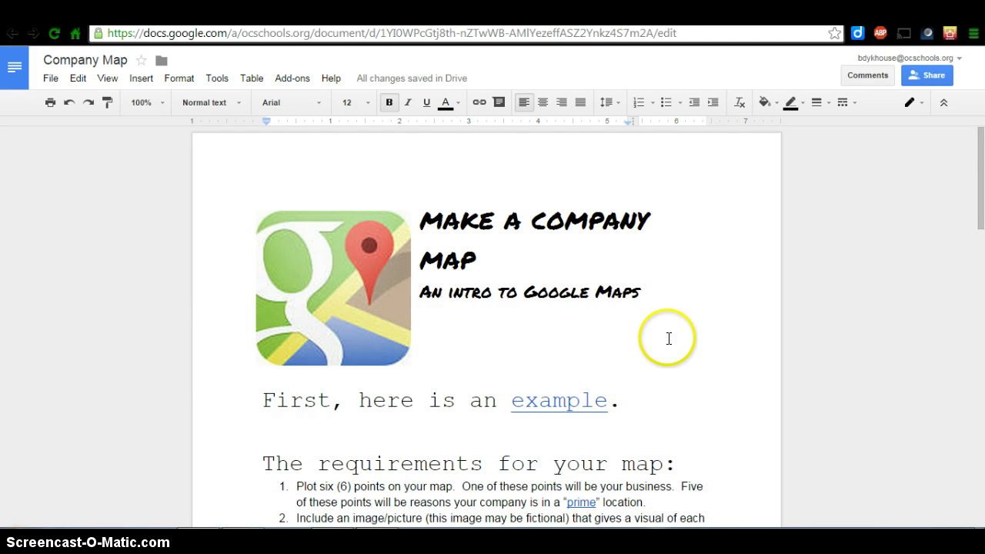
{"action": "scroll", "coordinate": [671, 337], "scroll_direction": "down", "scroll_amount": 2}
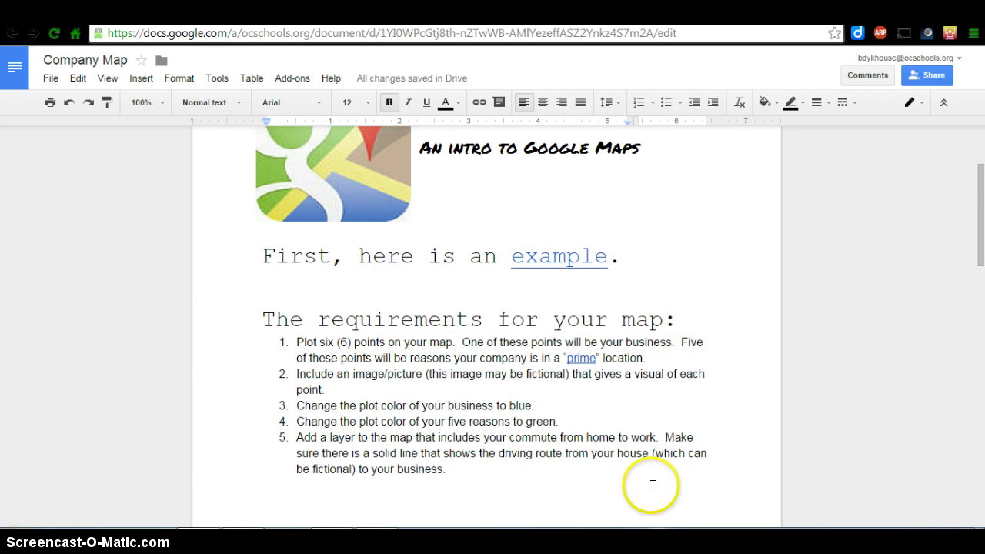
{"action": "scroll", "coordinate": [652, 483], "scroll_direction": "down", "scroll_amount": 8}
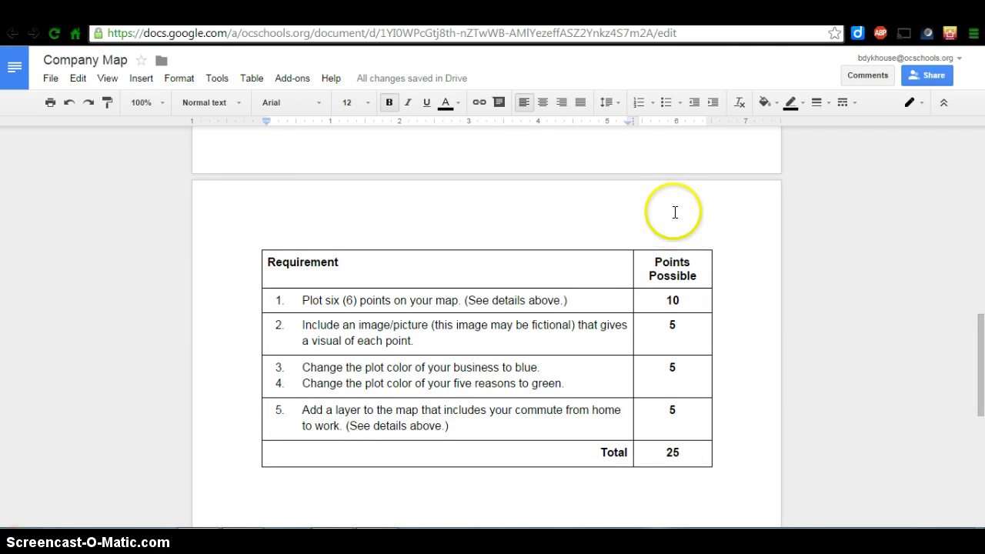
- Switch to the Google Maps browser tab and load maps.google.com
{"action": "key", "text": "ctrl+Tab"}
{"action": "left_click", "coordinate": [552, 33]}
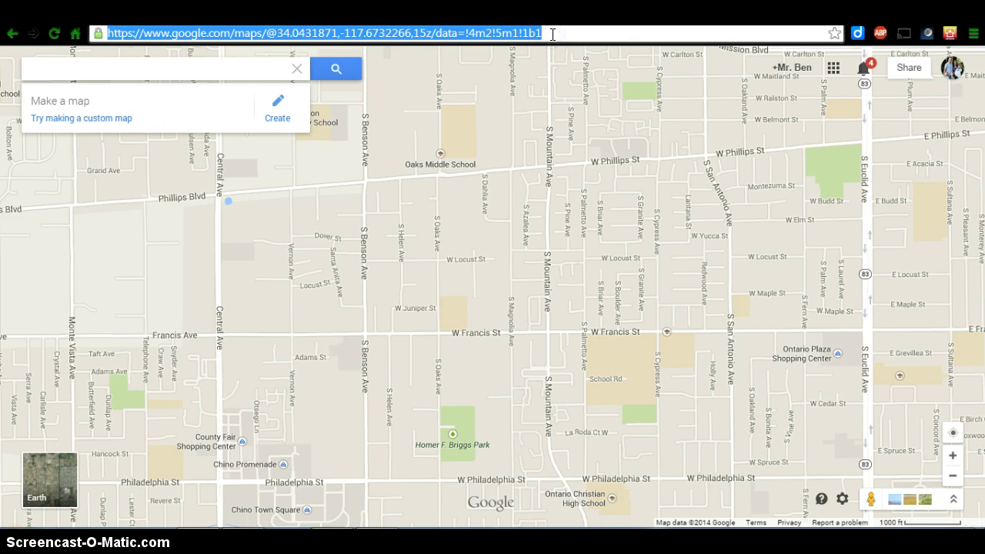
{"action": "type", "text": "maps."}
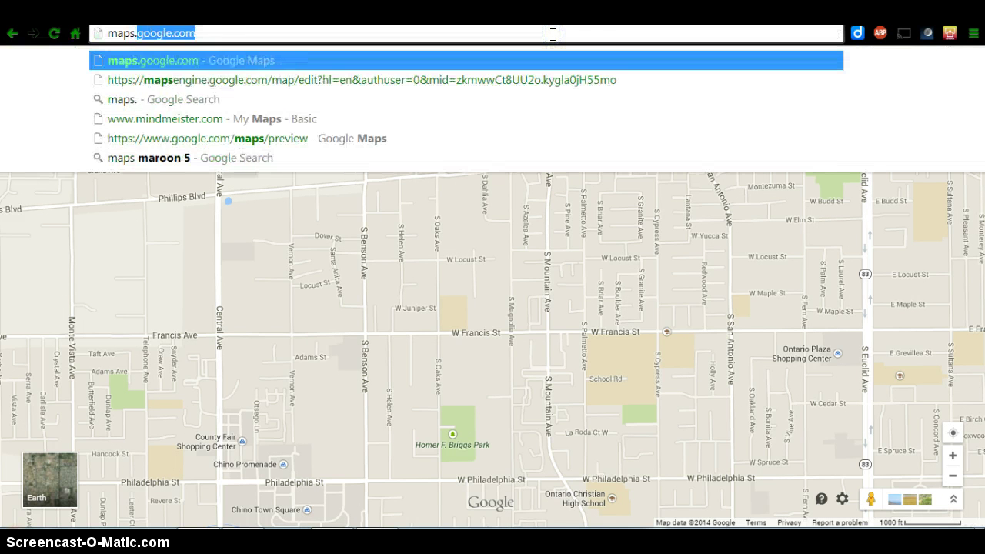
{"action": "type", "text": "google.com"}
{"action": "key", "text": "Return"}
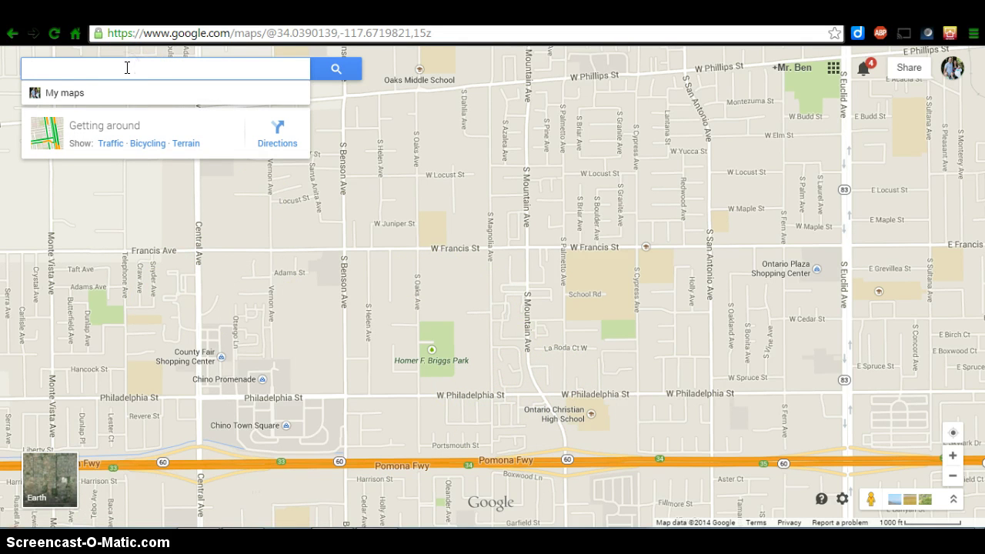
- Open the original of the saved Open Hands Counseling Business Map from My maps to view the example
{"action": "left_click", "coordinate": [67, 93]}
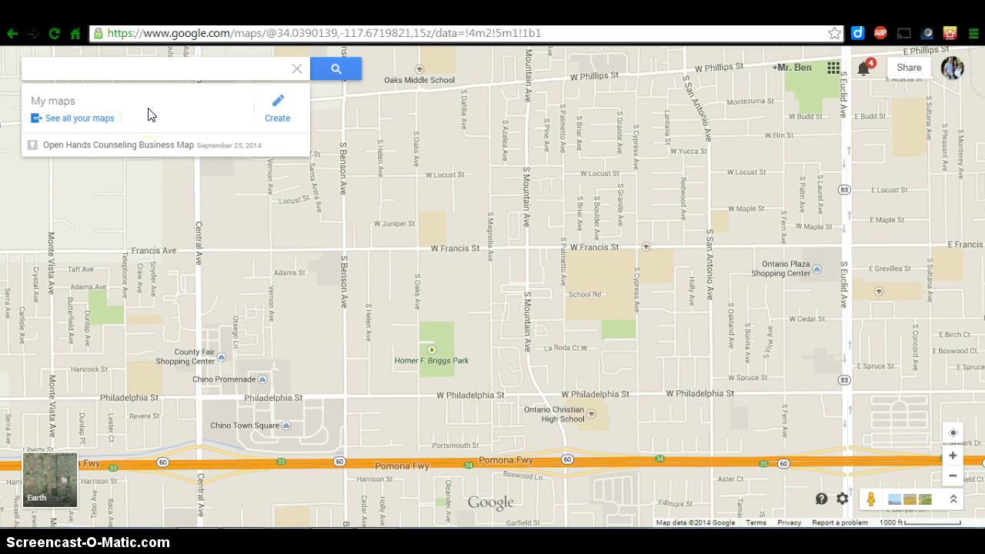
{"action": "left_click", "coordinate": [182, 147]}
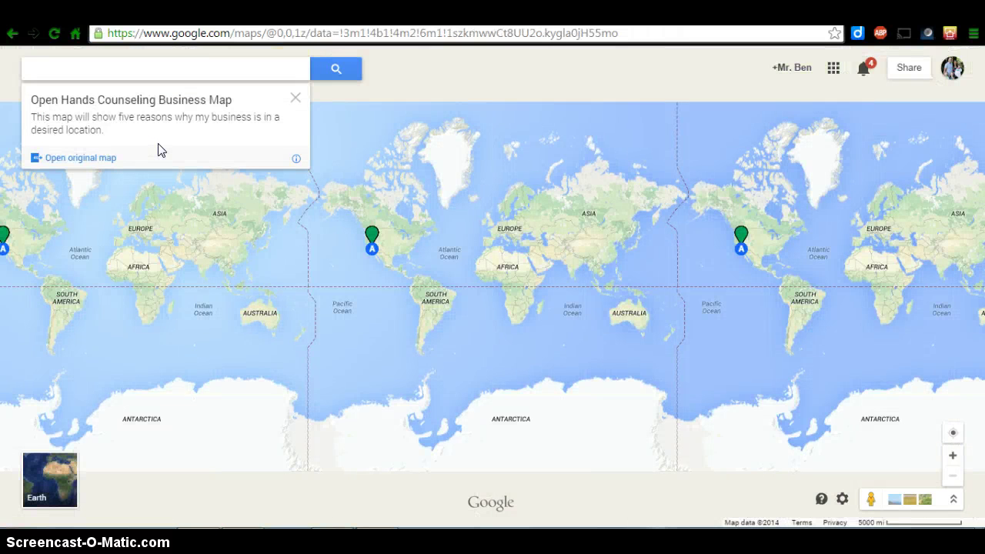
{"action": "left_click", "coordinate": [89, 158]}
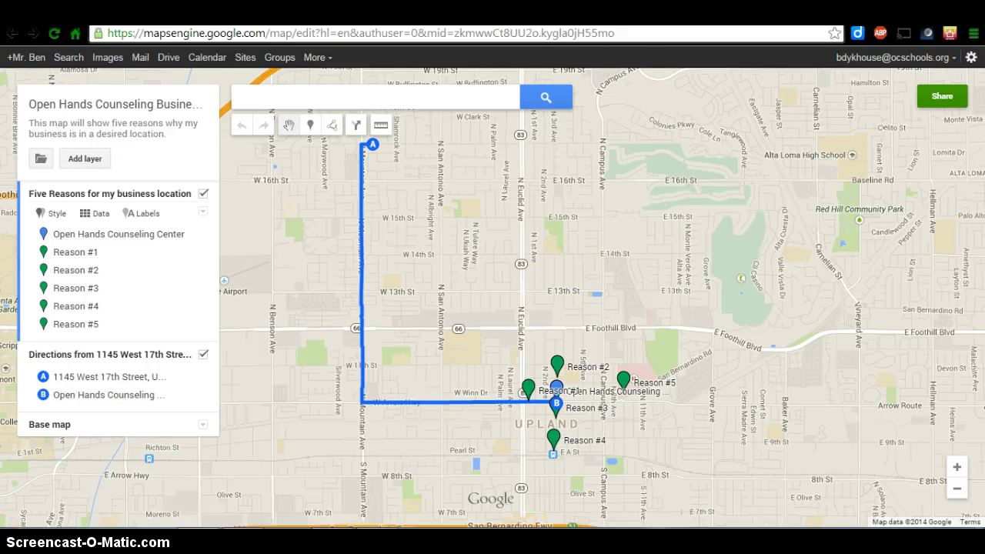
- Return to Google Maps, close the example map's card, and create a new custom map from My maps
{"action": "left_click", "coordinate": [592, 5]}
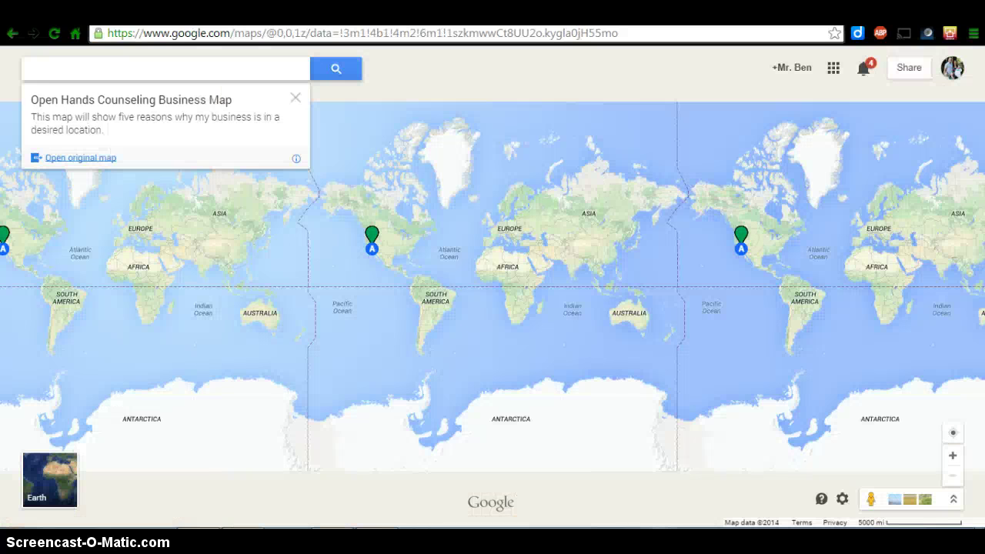
{"action": "left_click", "coordinate": [295, 98]}
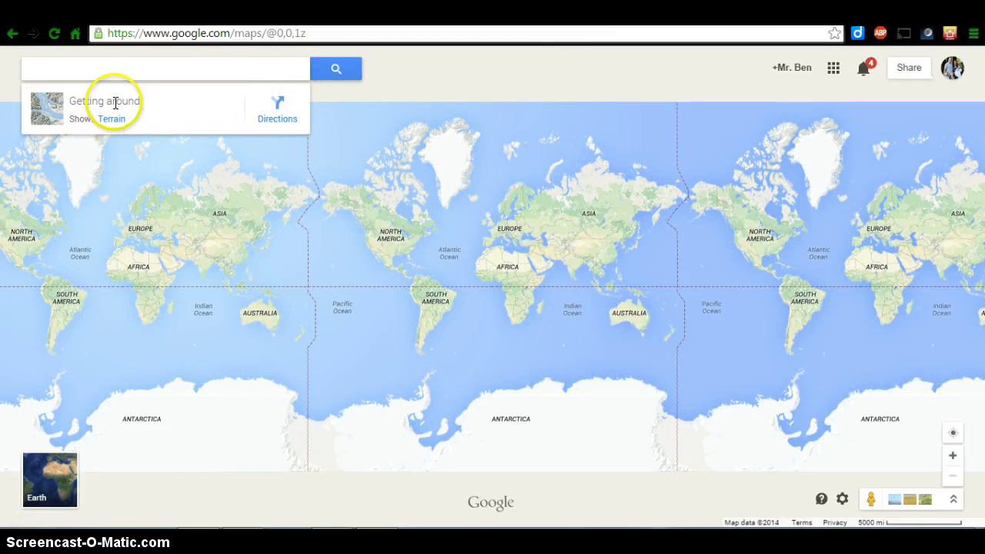
{"action": "left_click", "coordinate": [127, 70]}
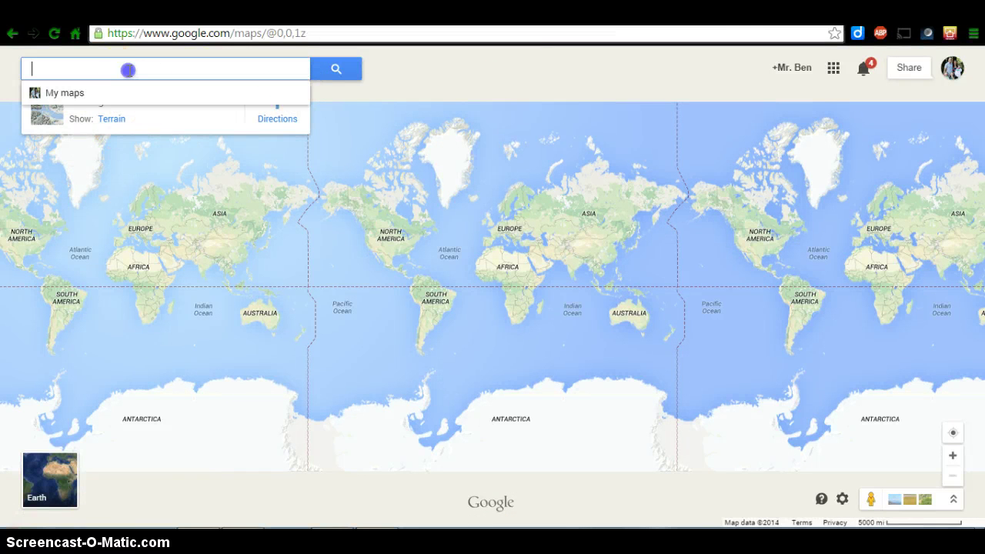
{"action": "left_click", "coordinate": [57, 94]}
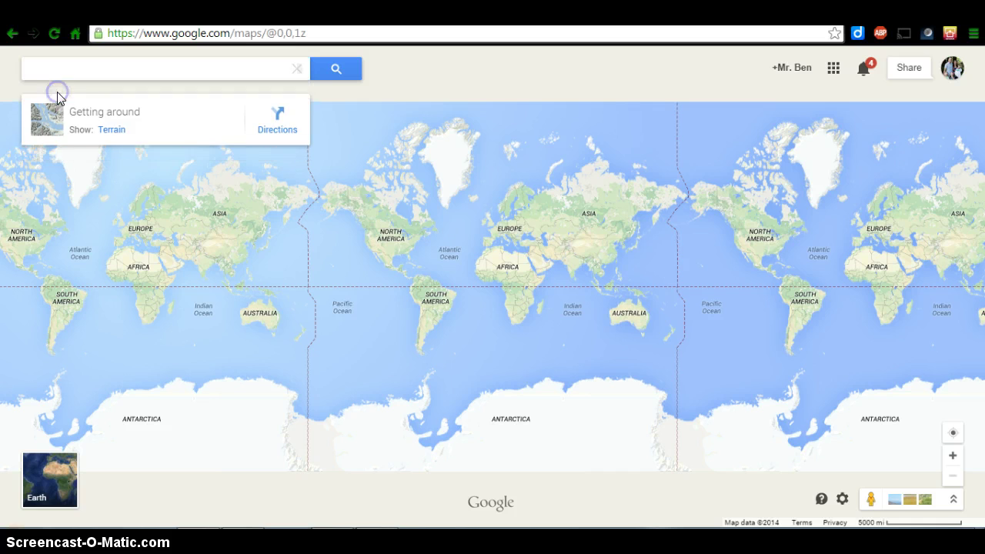
{"action": "left_click", "coordinate": [280, 104]}
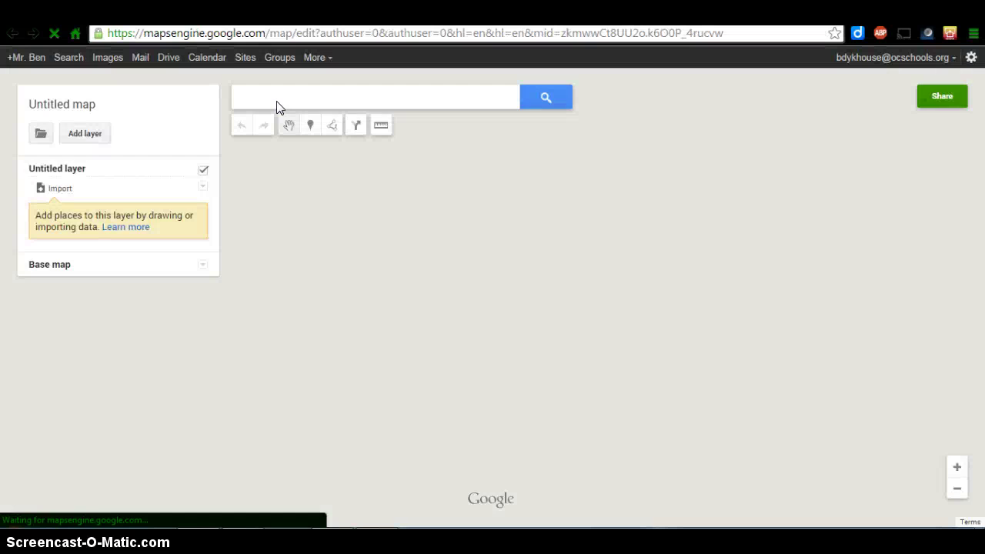
- Search the new map for the business's street address in Upland, choosing the matching California suggestion
{"action": "left_click", "coordinate": [286, 98]}
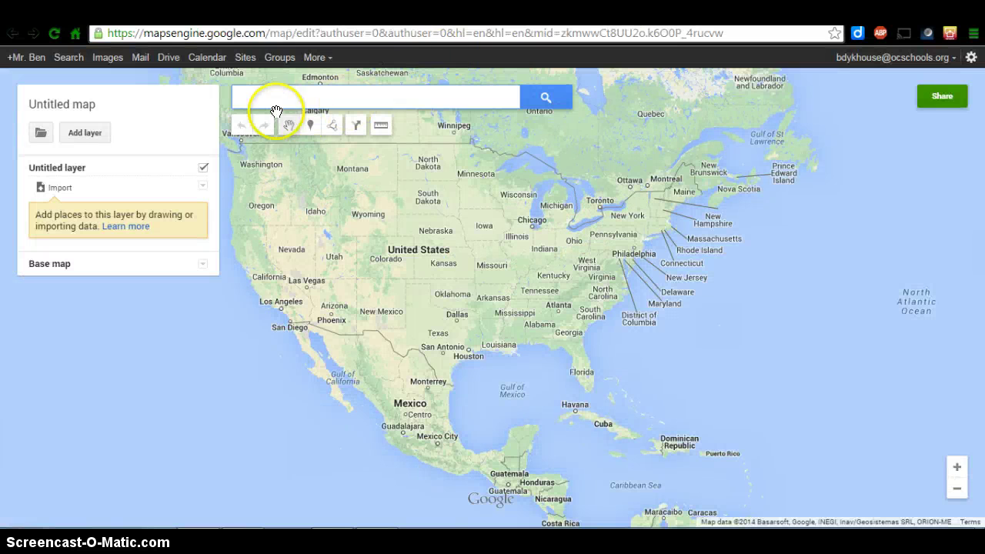
{"action": "left_click", "coordinate": [275, 97]}
{"action": "type", "text": "470 N 3rd Avenue"}
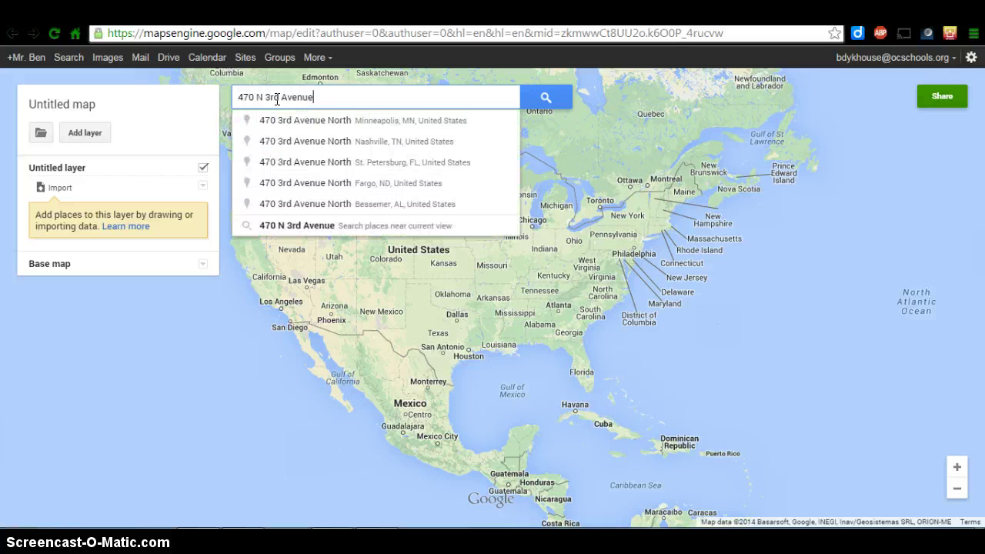
{"action": "type", "text": "Upland"}
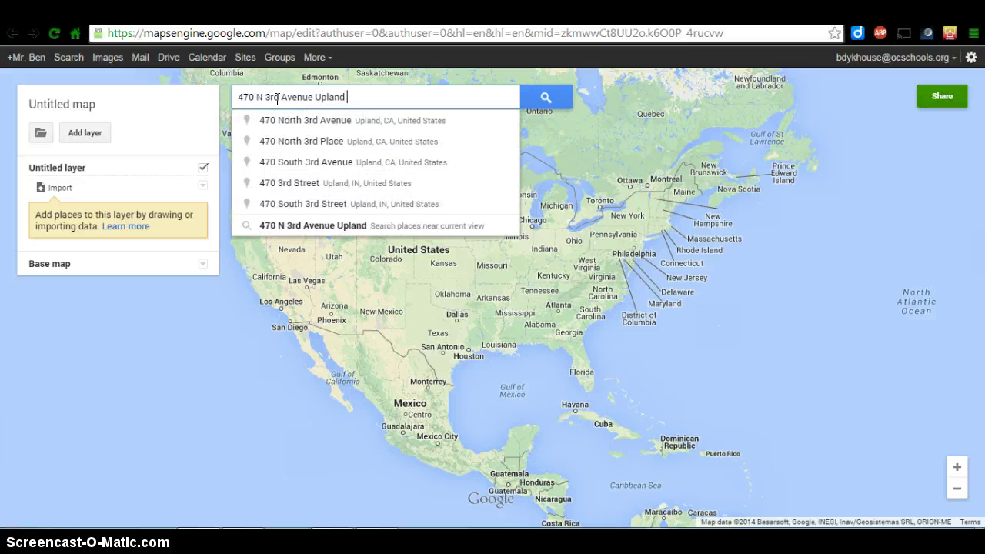
{"action": "left_click", "coordinate": [313, 122]}
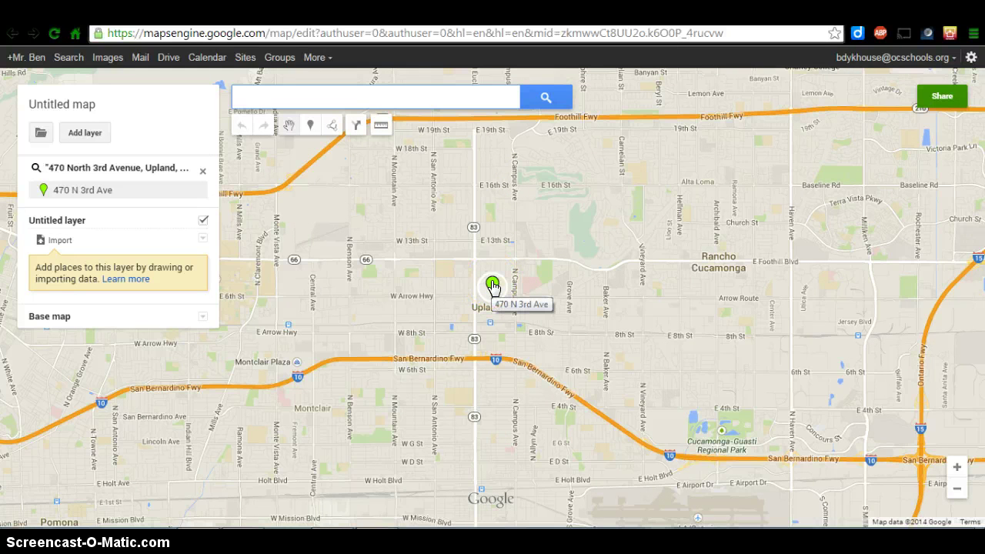
- Title the untitled map "Open Hands Counseling Center Example"
{"action": "left_click", "coordinate": [54, 104]}
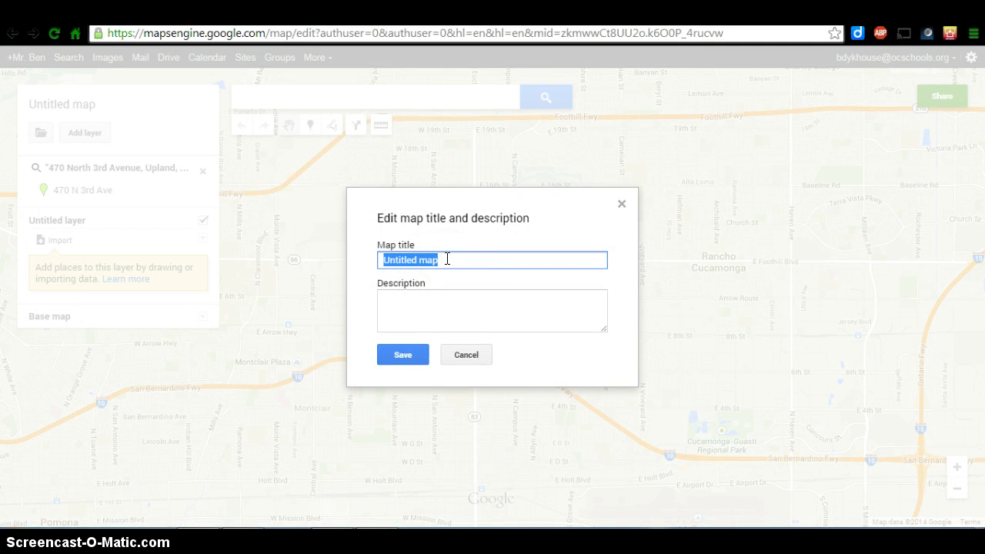
{"action": "type", "text": "Open Hands Counseling"}
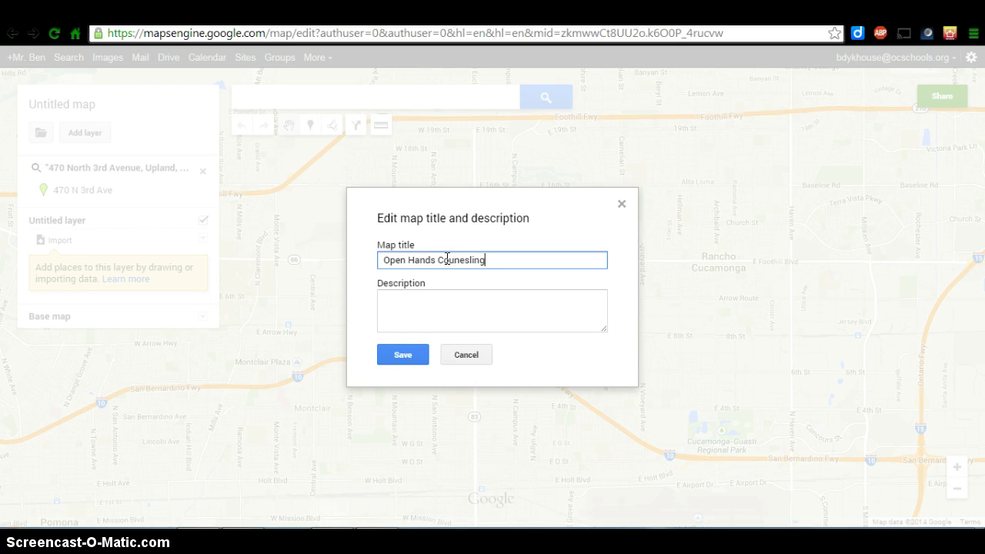
{"action": "key", "text": "BackSpace"}
{"action": "key", "text": "BackSpace"}
{"action": "key", "text": "BackSpace"}
{"action": "type", "text": "ample"}
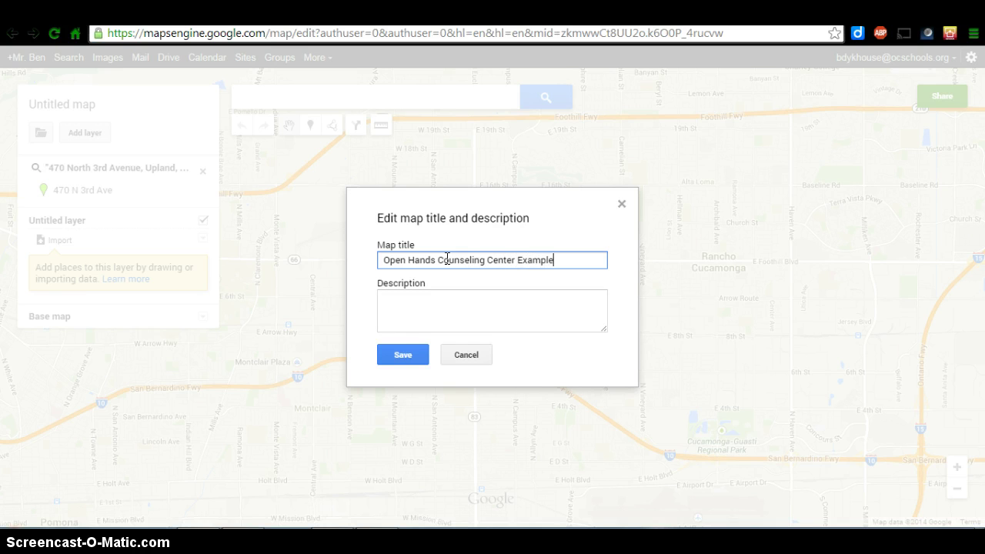
- Enter the map description "This map will how five reasons why my business is in a prime location." and save the details
{"action": "left_click", "coordinate": [442, 302]}
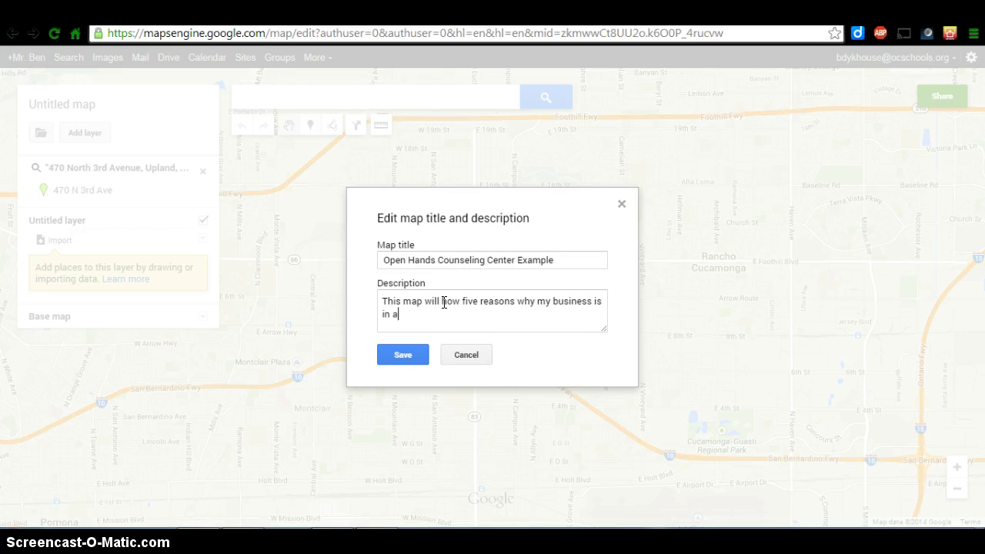
{"action": "type", "text": "prime location."}
{"action": "left_click", "coordinate": [450, 316]}
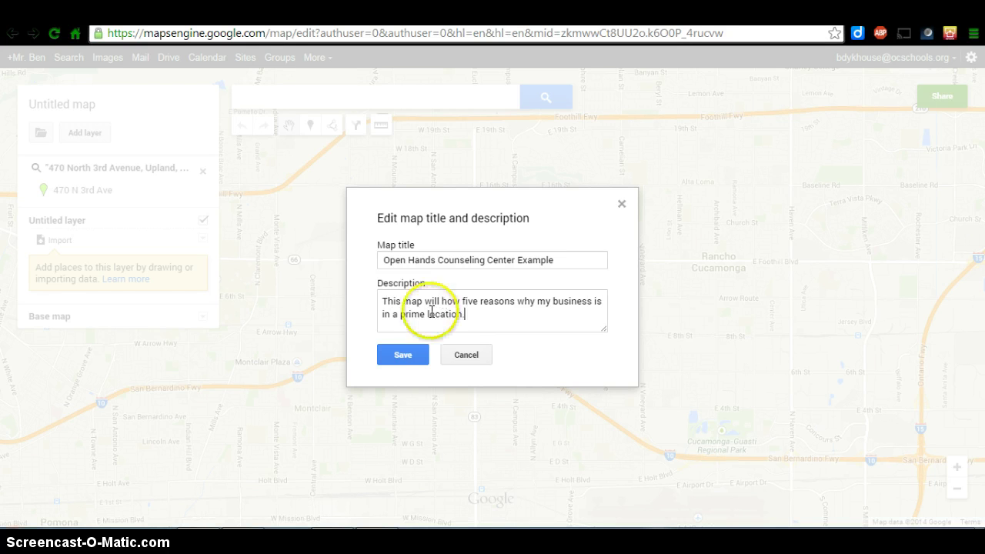
{"action": "left_click", "coordinate": [411, 356]}
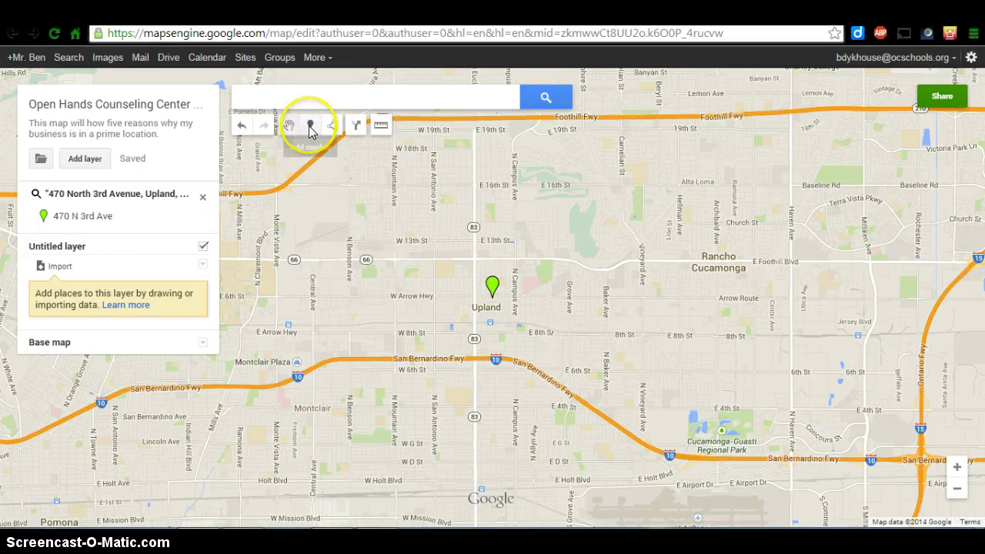
- Inspect where the searched business address lies on the map, then close its details and remove the search result
{"action": "left_click", "coordinate": [94, 220]}
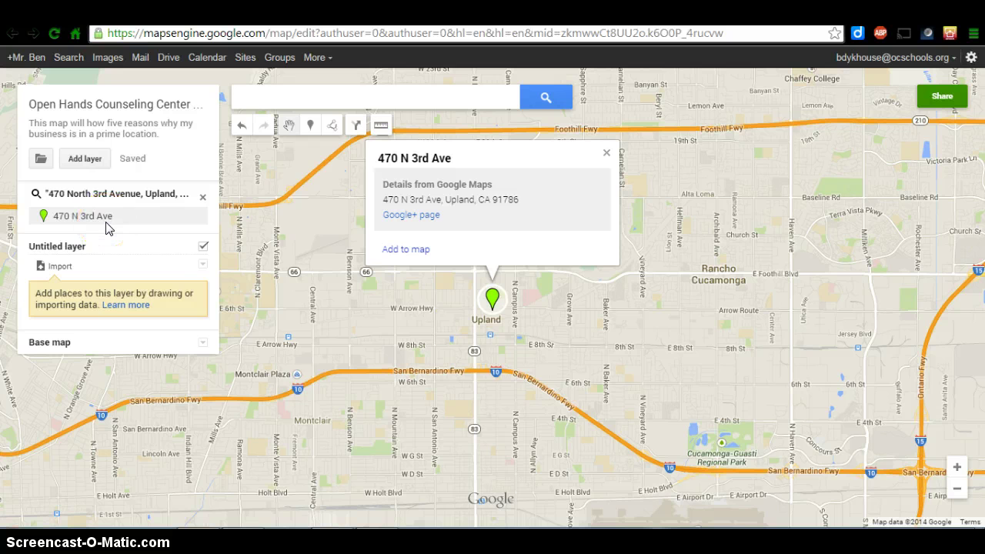
{"action": "double_click", "coordinate": [624, 358]}
{"action": "left_click_drag", "start_coordinate": [433, 288], "coordinate": [550, 353]}
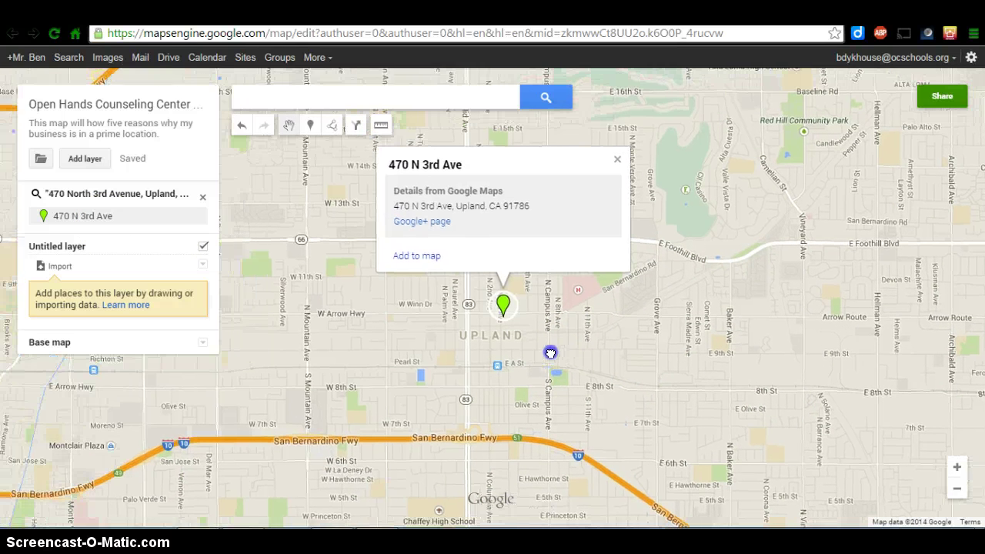
{"action": "scroll", "coordinate": [555, 350], "scroll_direction": "up", "scroll_amount": 2}
{"action": "mouse_move", "coordinate": [438, 274]}
{"action": "left_mouse_down"}
{"action": "mouse_move", "coordinate": [515, 336]}
{"action": "mouse_move", "coordinate": [538, 378]}
{"action": "left_mouse_up"}
{"action": "left_click", "coordinate": [467, 336]}
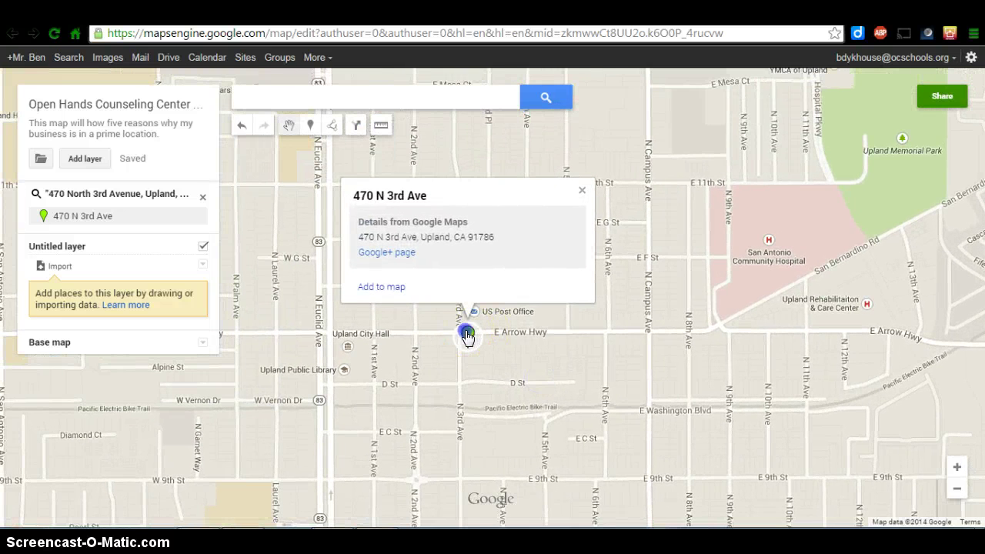
{"action": "left_click", "coordinate": [581, 191]}
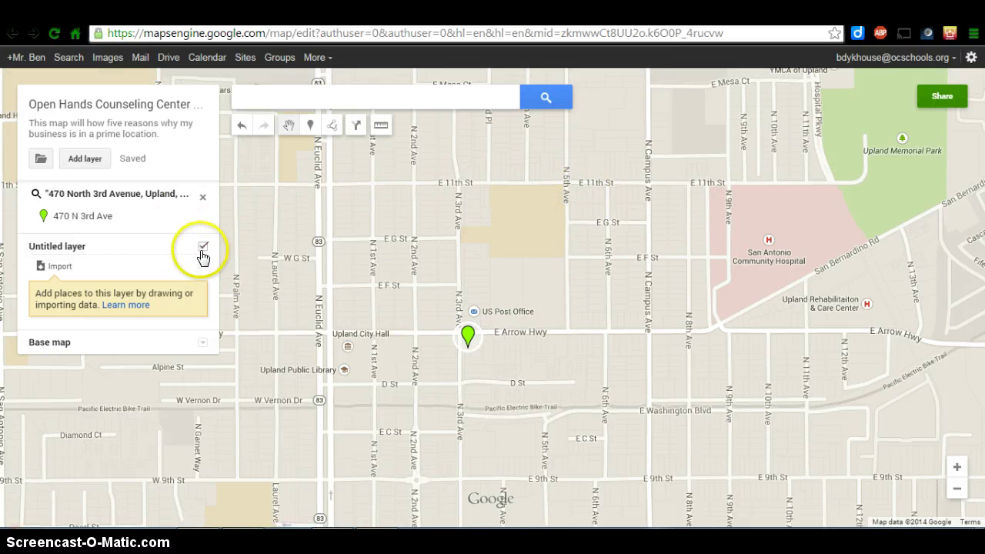
{"action": "left_click", "coordinate": [201, 196]}
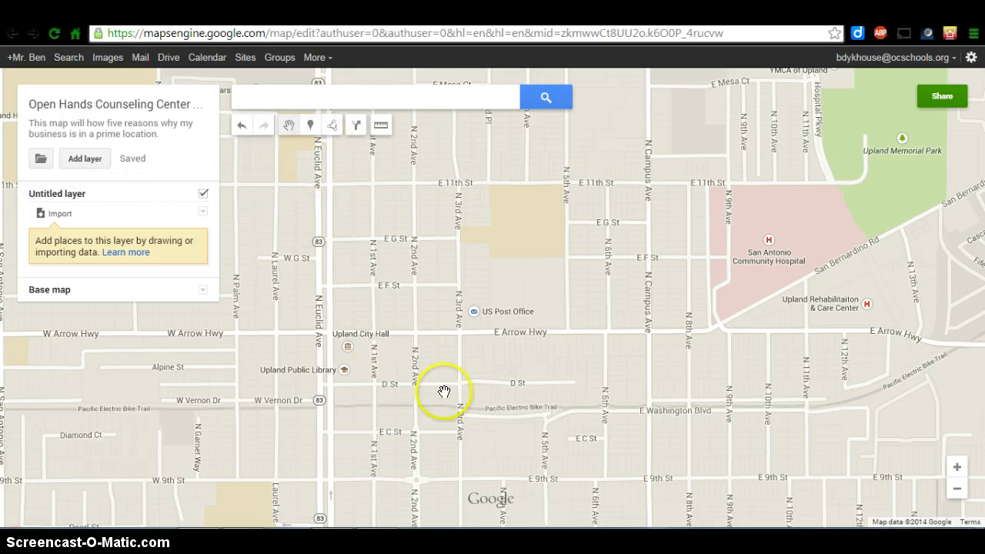
- Place a marker at the southwest corner of E Arrow Hwy and N 3rd Ave and title it "Open Hands Counseling Center"
{"action": "scroll", "coordinate": [444, 391], "scroll_direction": "up", "scroll_amount": 2}
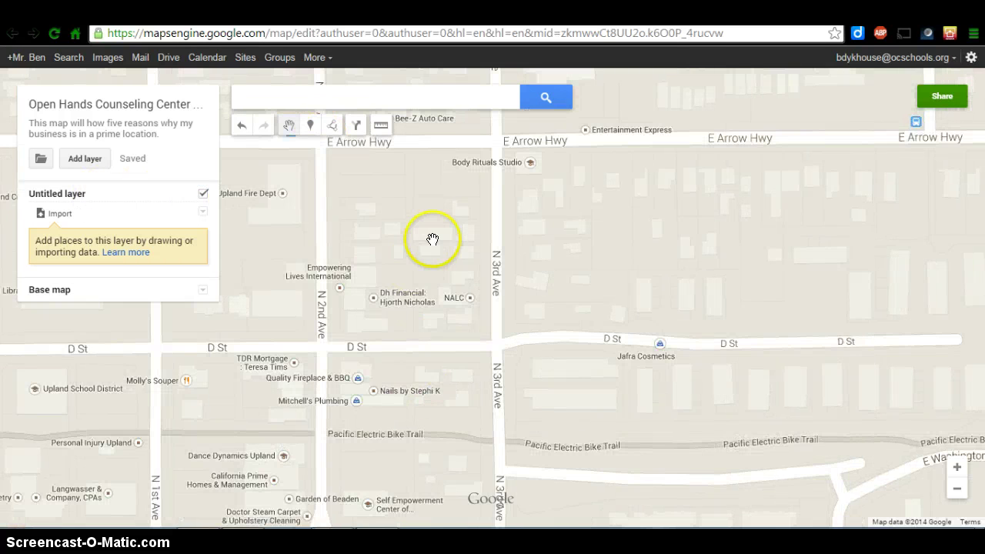
{"action": "left_click_drag", "start_coordinate": [432, 240], "coordinate": [382, 295]}
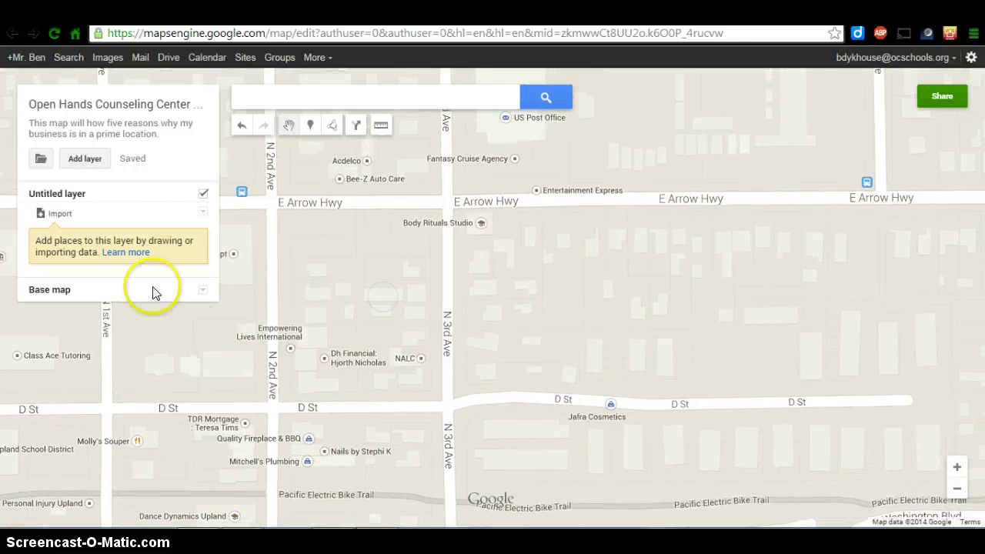
{"action": "left_click", "coordinate": [310, 126]}
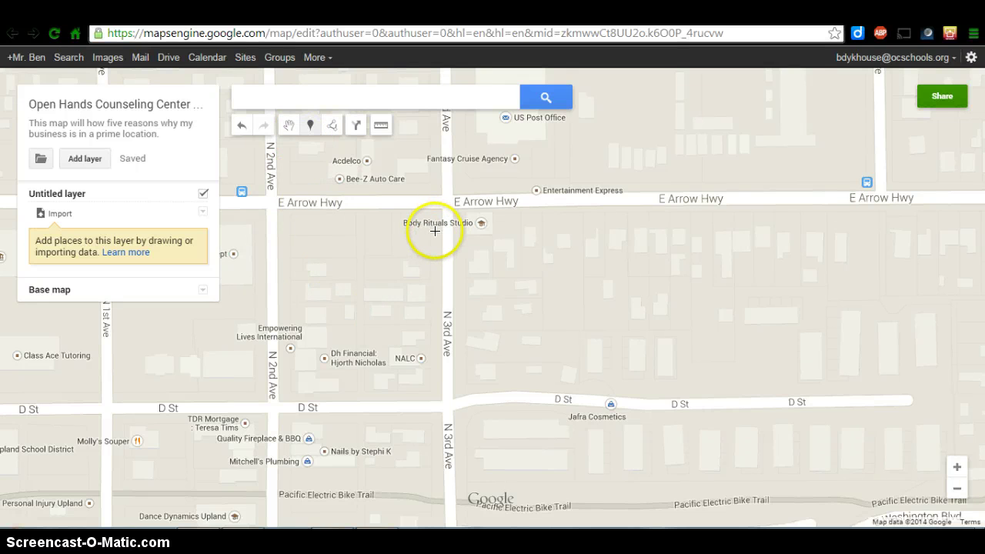
{"action": "left_click", "coordinate": [436, 228]}
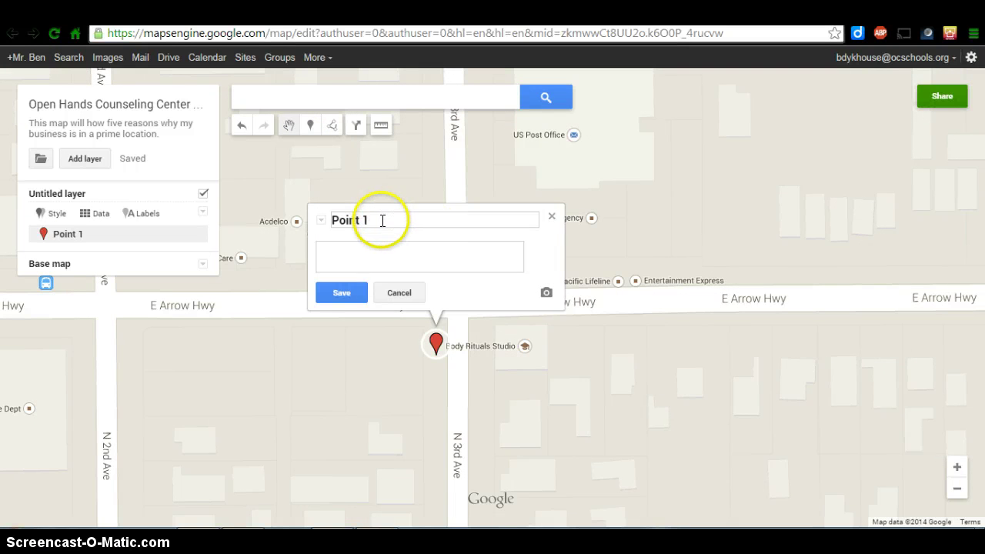
{"action": "left_click_drag", "start_coordinate": [380, 220], "coordinate": [315, 222]}
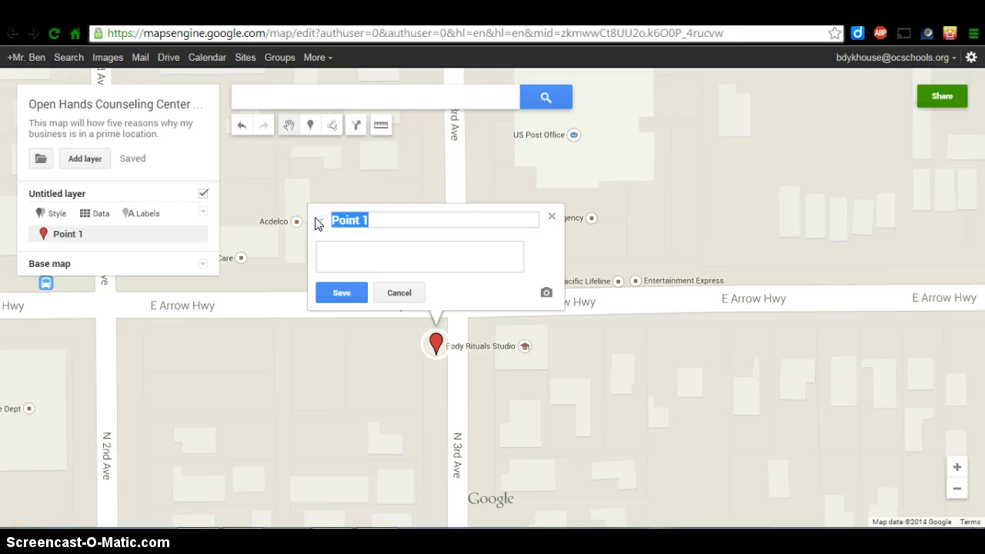
{"action": "type", "text": "Open Hands Counseling Center"}
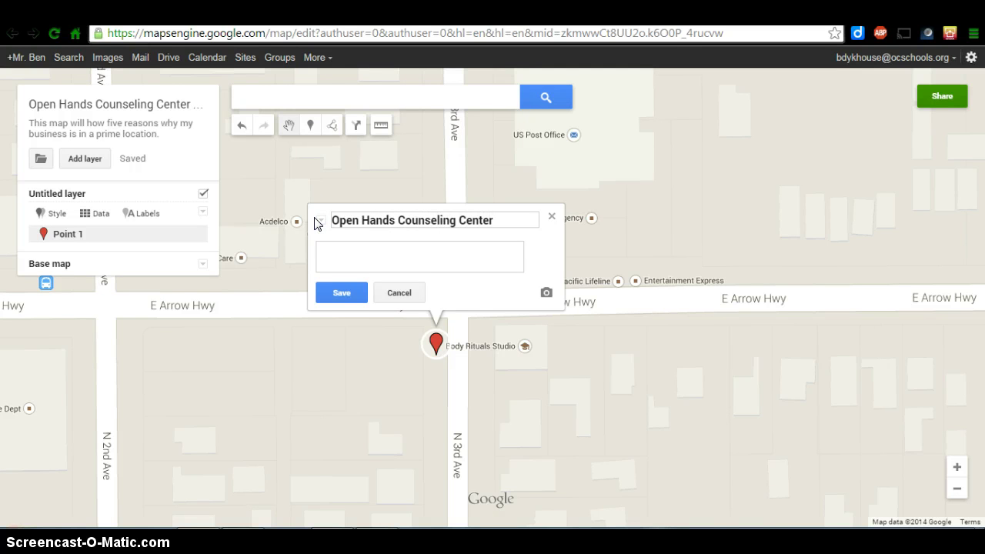
{"action": "left_click", "coordinate": [306, 242]}
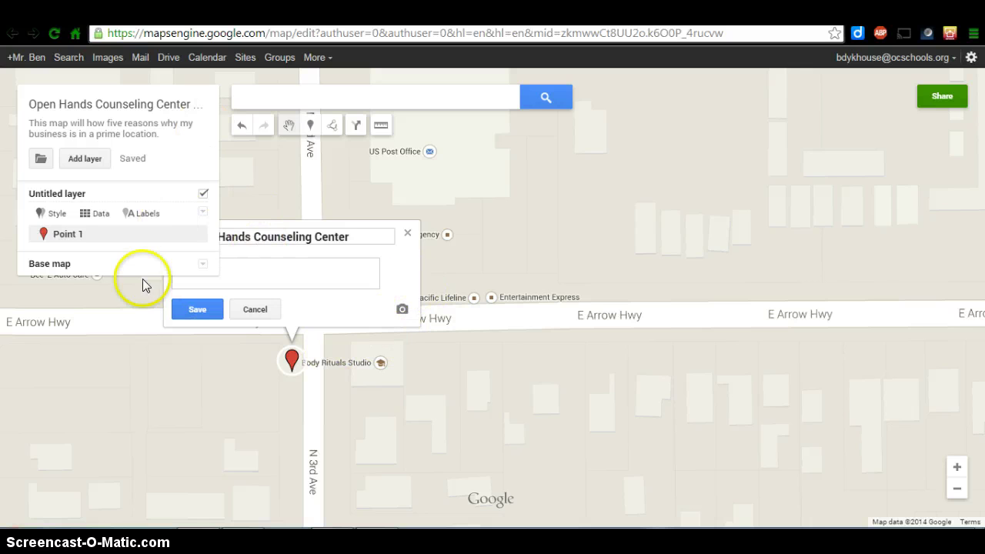
{"action": "left_click", "coordinate": [302, 264]}
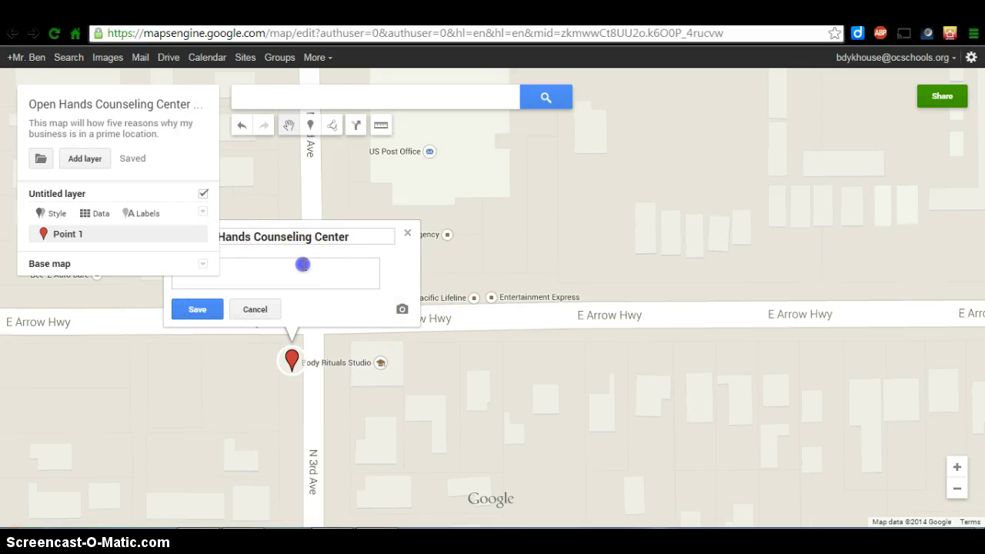
- Give the business marker an old brick shopfront image found by searching "storefront" and the description "This is the storefront of my business.", and save
{"action": "left_click", "coordinate": [400, 310]}
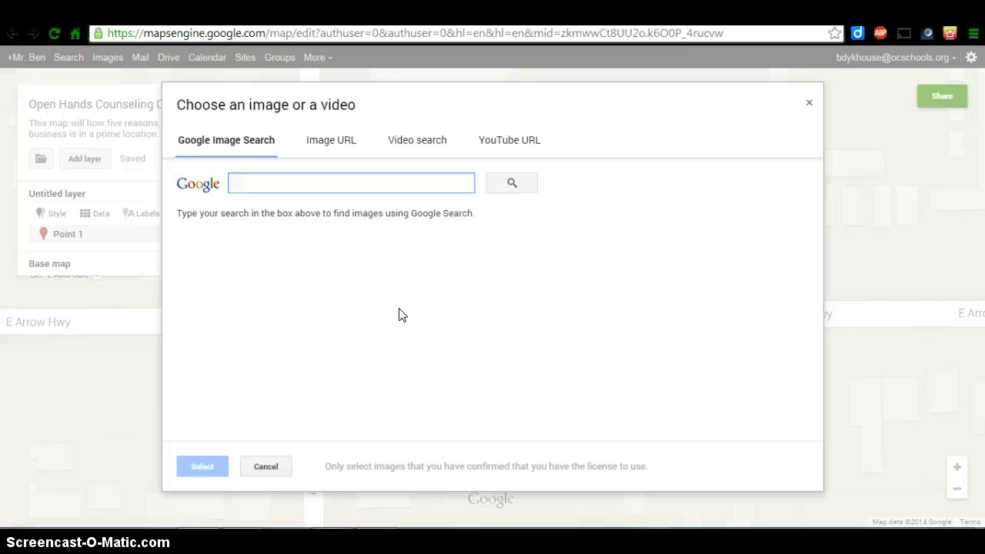
{"action": "type", "text": "storefront"}
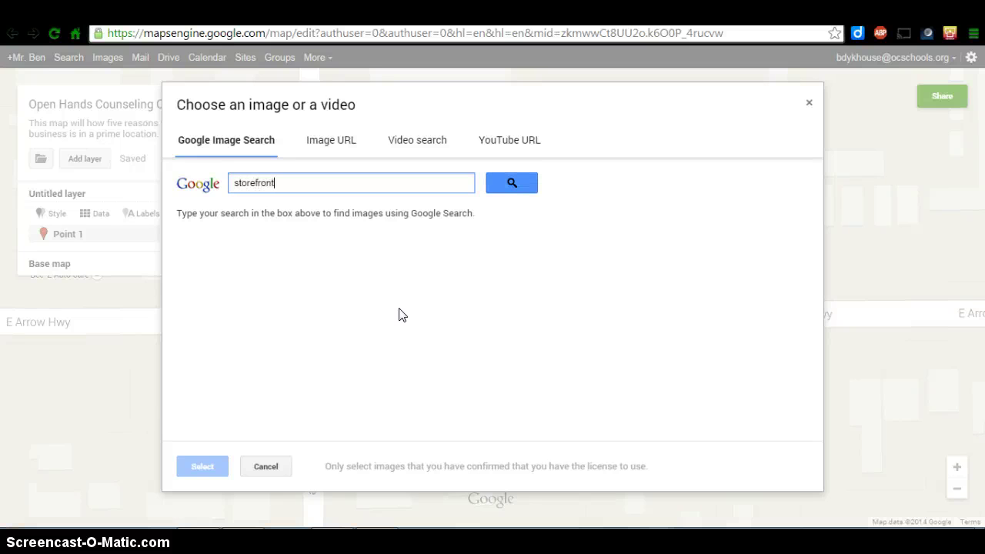
{"action": "key", "text": "Return"}
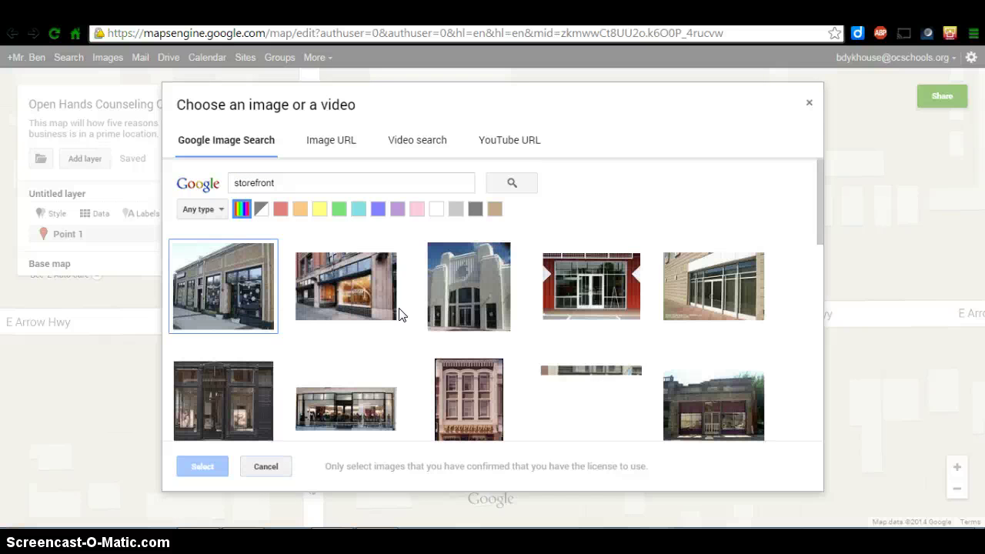
{"action": "left_click", "coordinate": [374, 337]}
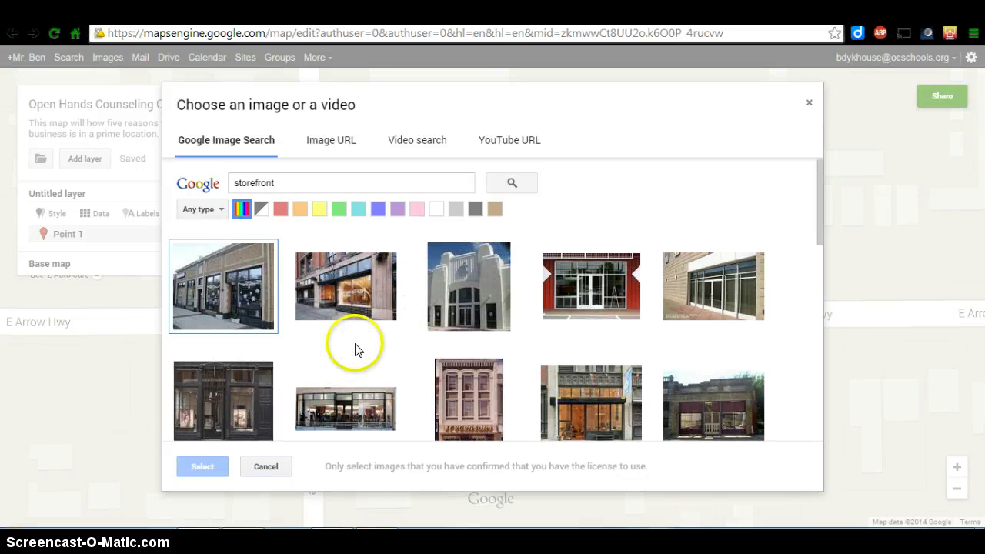
{"action": "scroll", "coordinate": [354, 350], "scroll_direction": "down", "scroll_amount": 2}
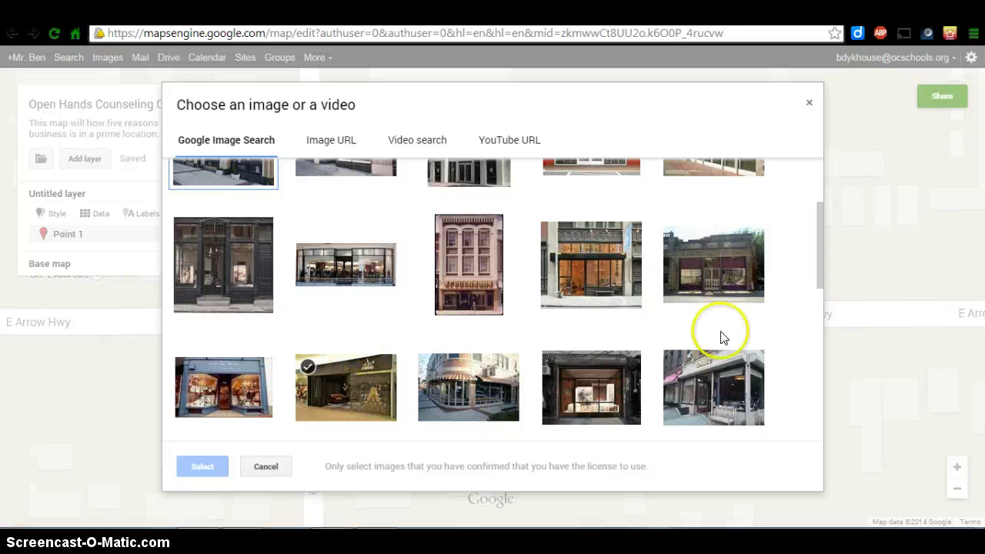
{"action": "left_click", "coordinate": [717, 271]}
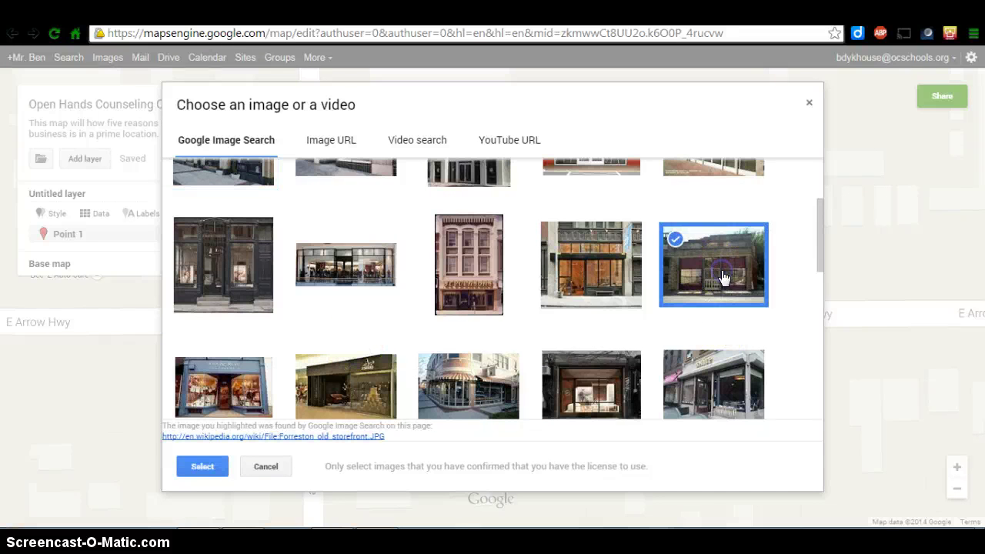
{"action": "left_click", "coordinate": [199, 467]}
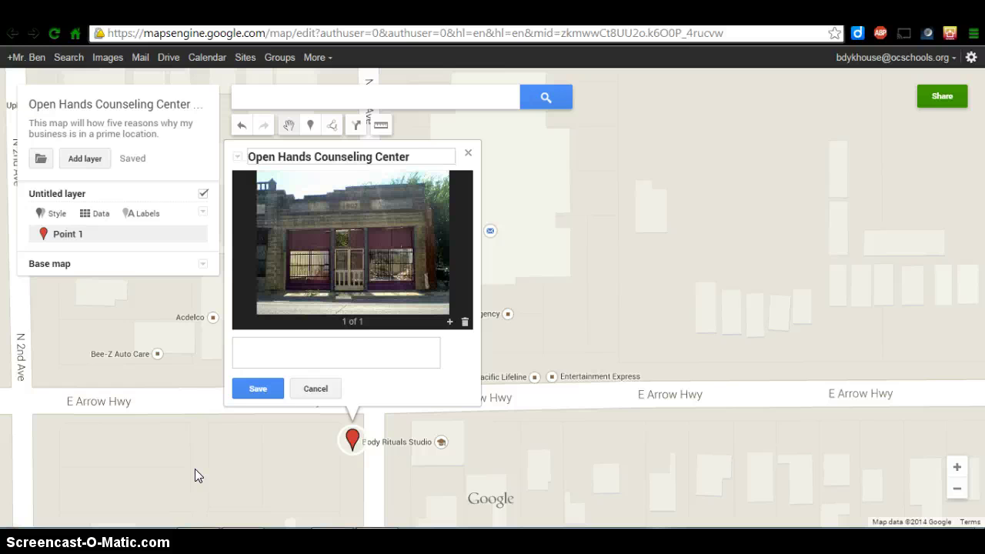
{"action": "left_click", "coordinate": [320, 346]}
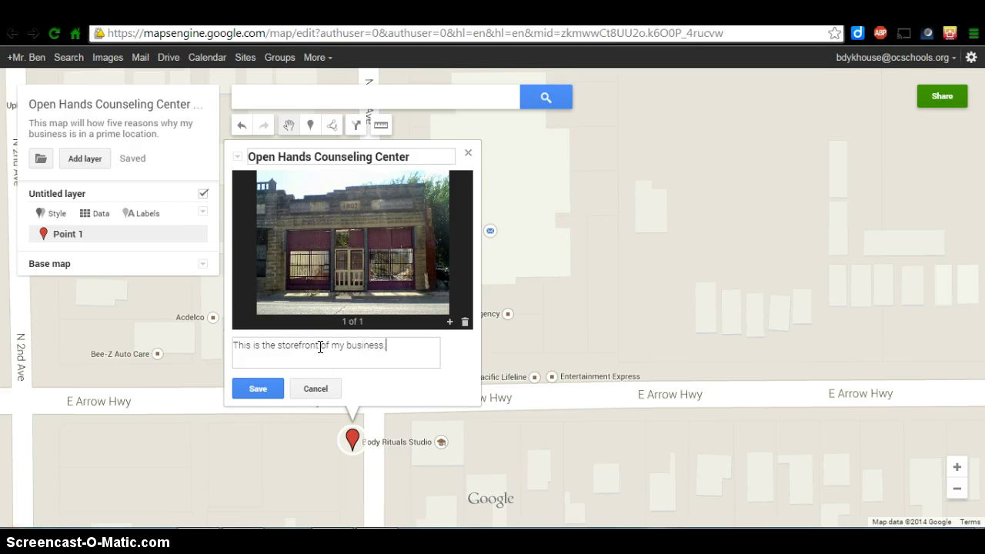
{"action": "left_click", "coordinate": [257, 388]}
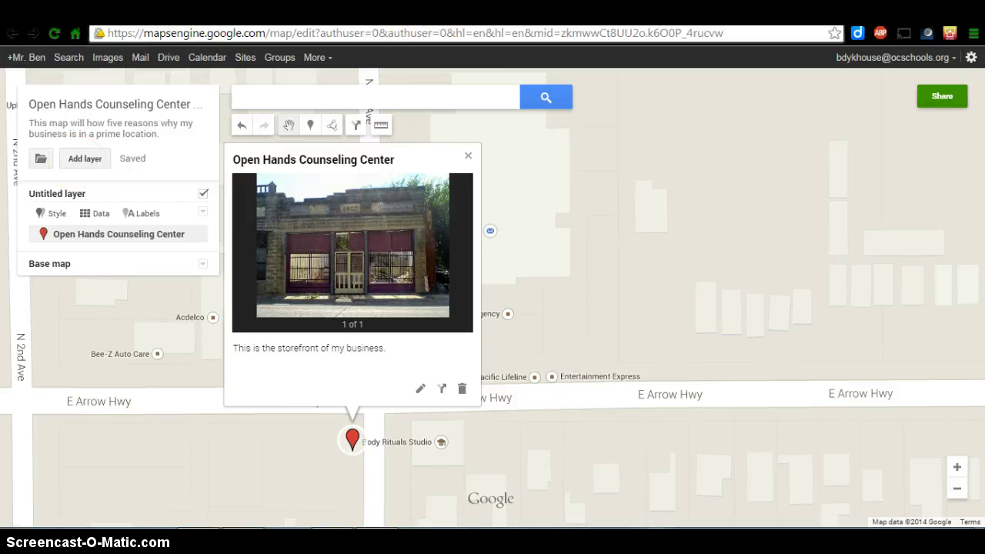
- Switch to the Company Map document and review the map requirements on plotted points, images and the business's plot color
{"action": "left_click", "coordinate": [431, 12]}
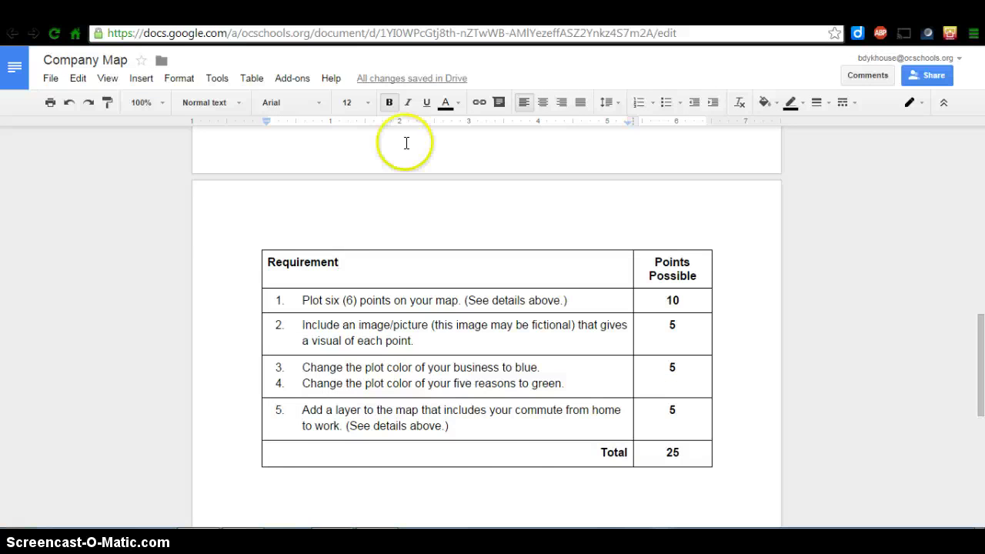
{"action": "scroll", "coordinate": [378, 275], "scroll_direction": "up", "scroll_amount": 3}
{"action": "scroll", "coordinate": [379, 275], "scroll_direction": "up", "scroll_amount": 4}
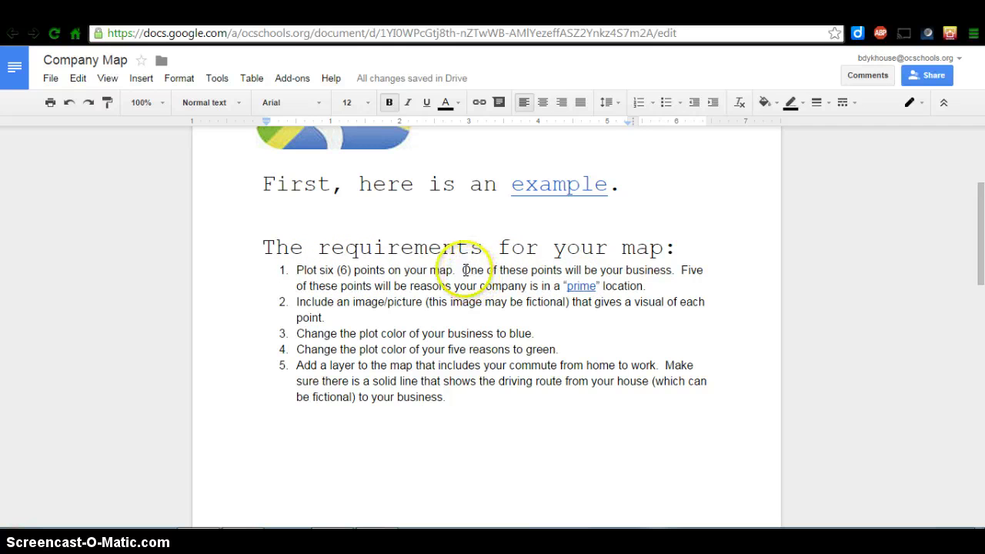
{"action": "left_click", "coordinate": [490, 270]}
{"action": "left_click_drag", "start_coordinate": [490, 269], "coordinate": [672, 269]}
{"action": "left_click", "coordinate": [672, 269]}
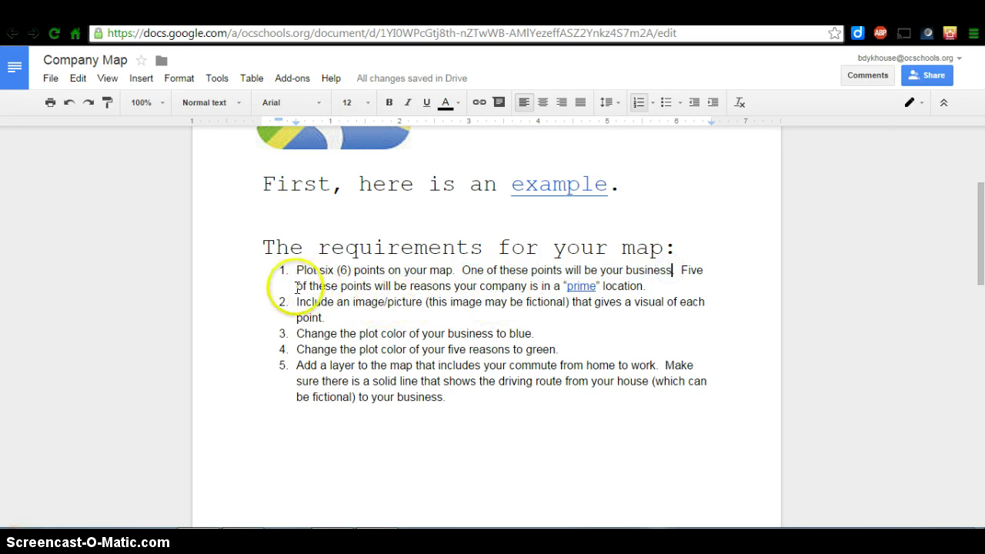
{"action": "left_click_drag", "start_coordinate": [297, 301], "coordinate": [683, 313]}
{"action": "left_click", "coordinate": [683, 313]}
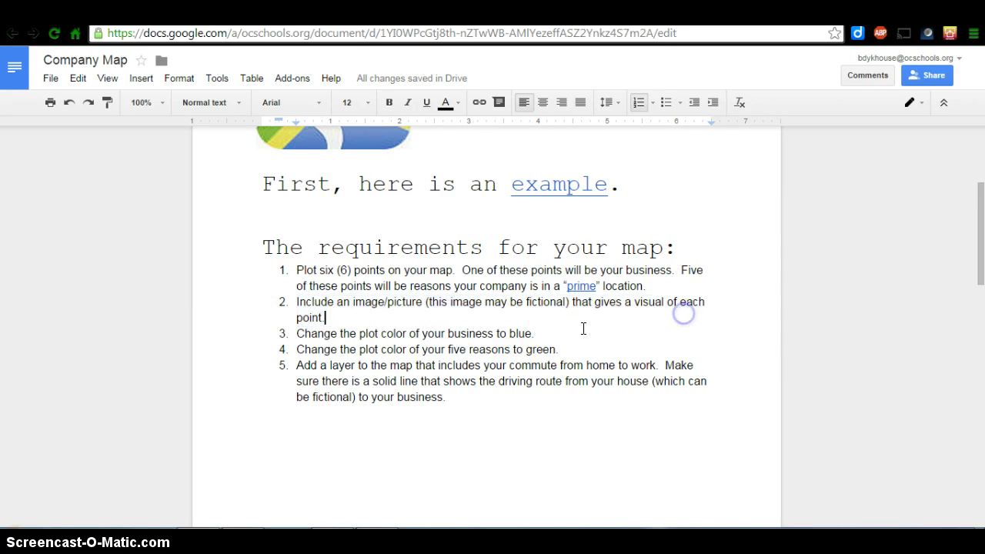
{"action": "triple_click", "coordinate": [375, 333]}
{"action": "left_click", "coordinate": [374, 333]}
- Return to the map, color the Open Hands Counseling Center marker blue, and close its details
{"action": "left_click", "coordinate": [646, 5]}
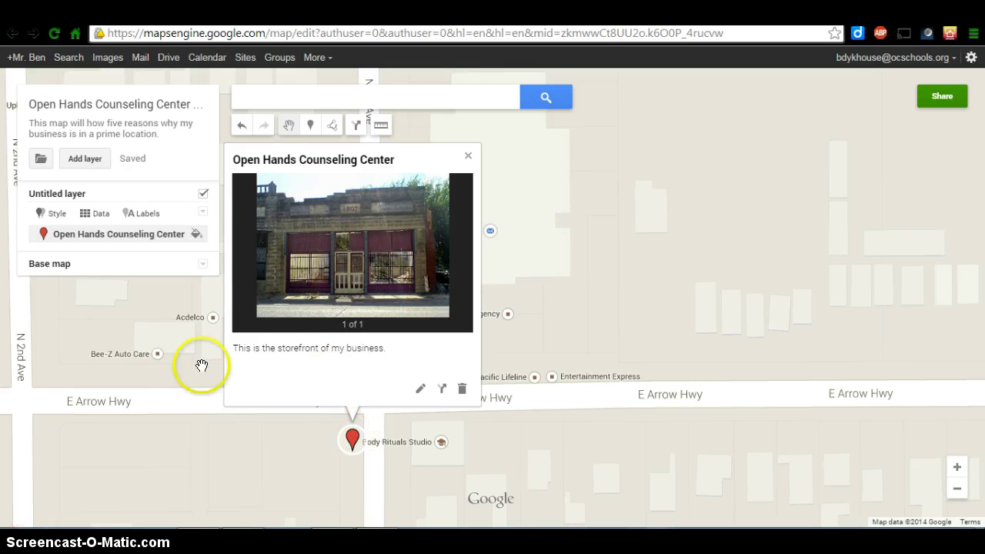
{"action": "left_click", "coordinate": [198, 235]}
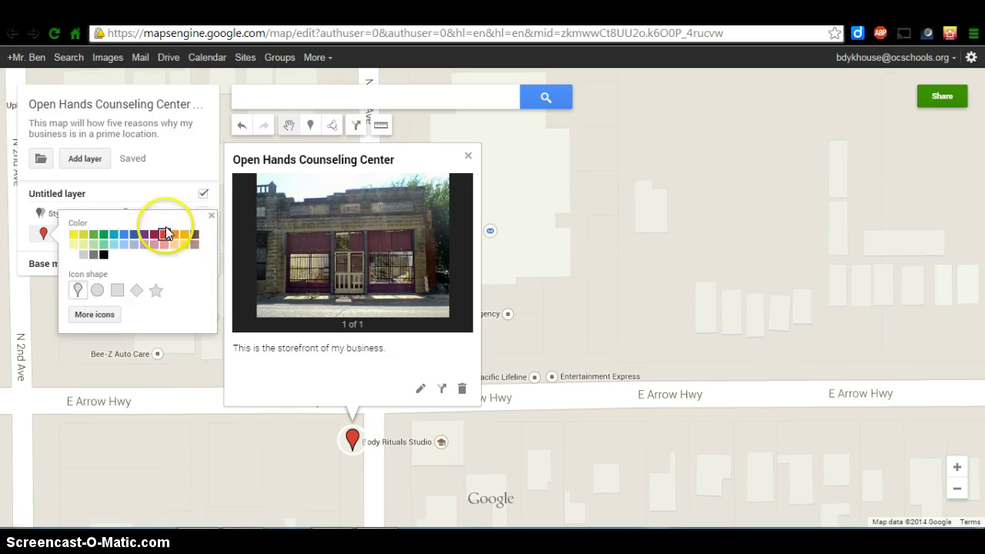
{"action": "left_click", "coordinate": [121, 235]}
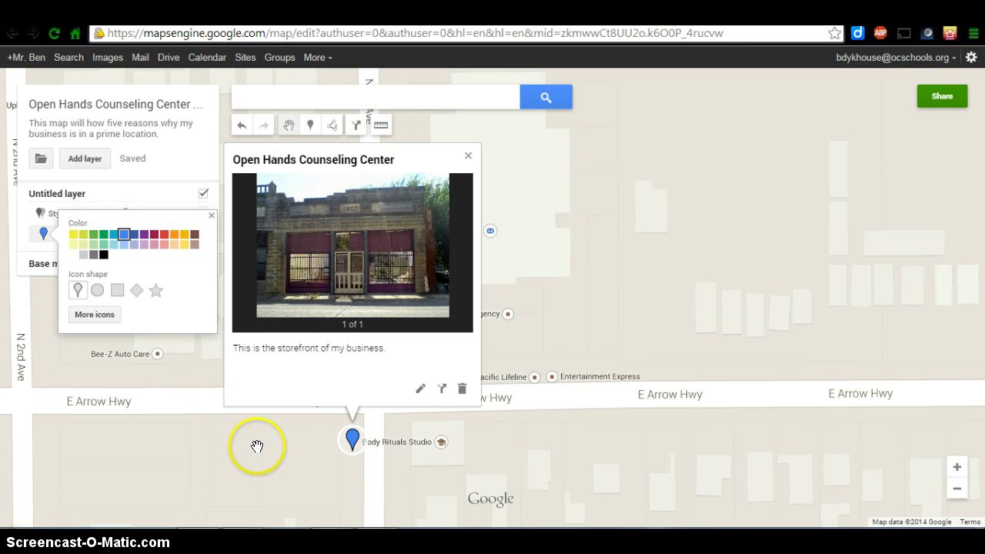
{"action": "left_click", "coordinate": [469, 156]}
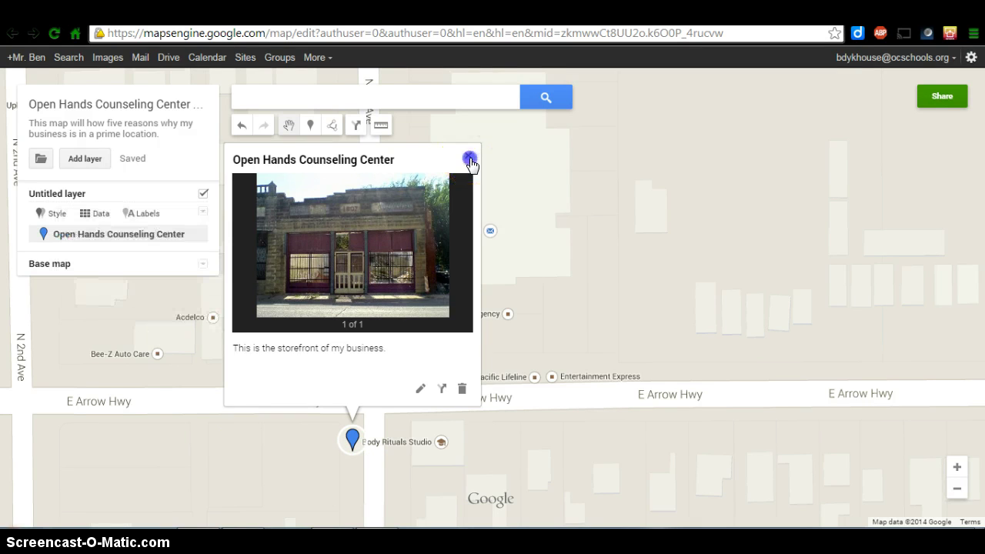
{"action": "left_click", "coordinate": [469, 156]}
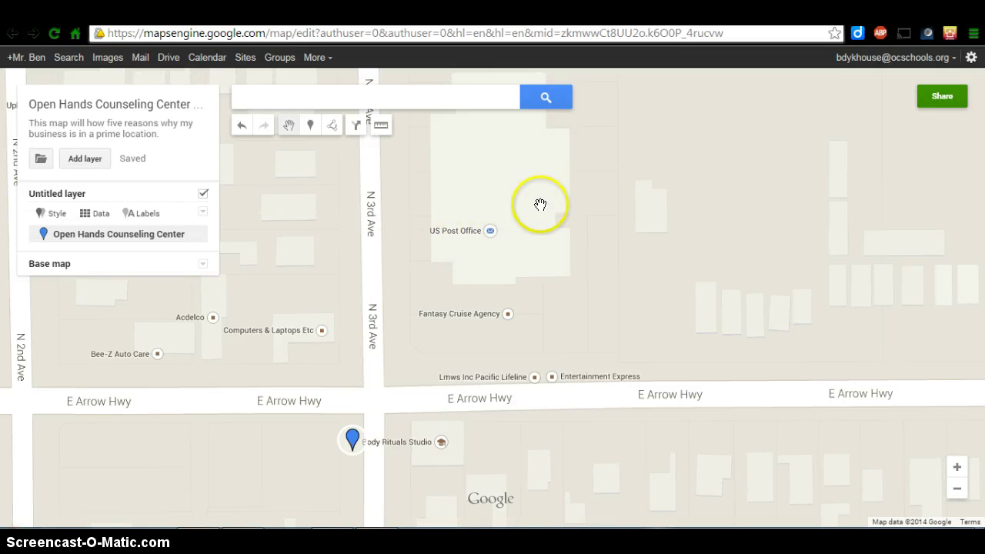
- Place a second marker beside the US Post Office on N 3rd Ave and title it "Reason #1"
{"action": "left_click", "coordinate": [310, 128]}
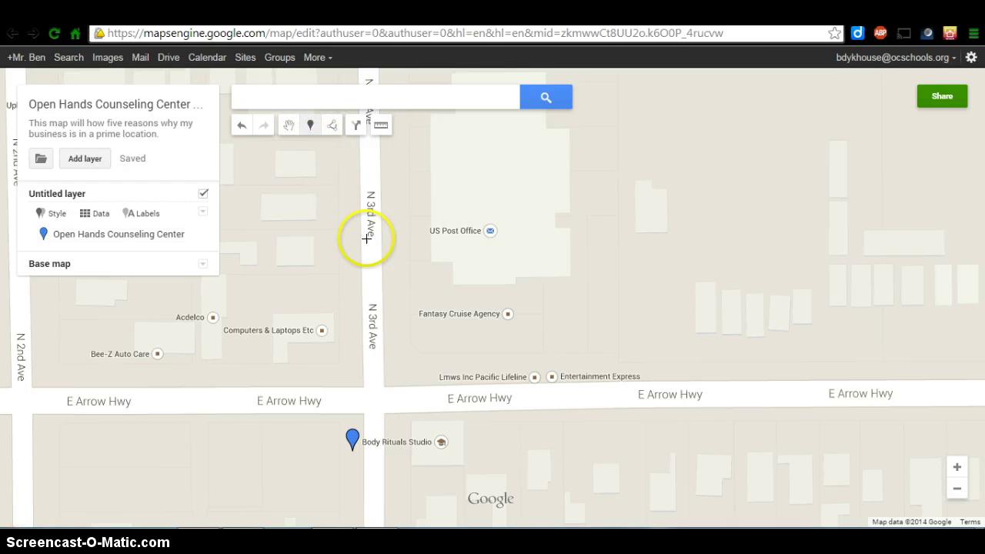
{"action": "left_click", "coordinate": [420, 240]}
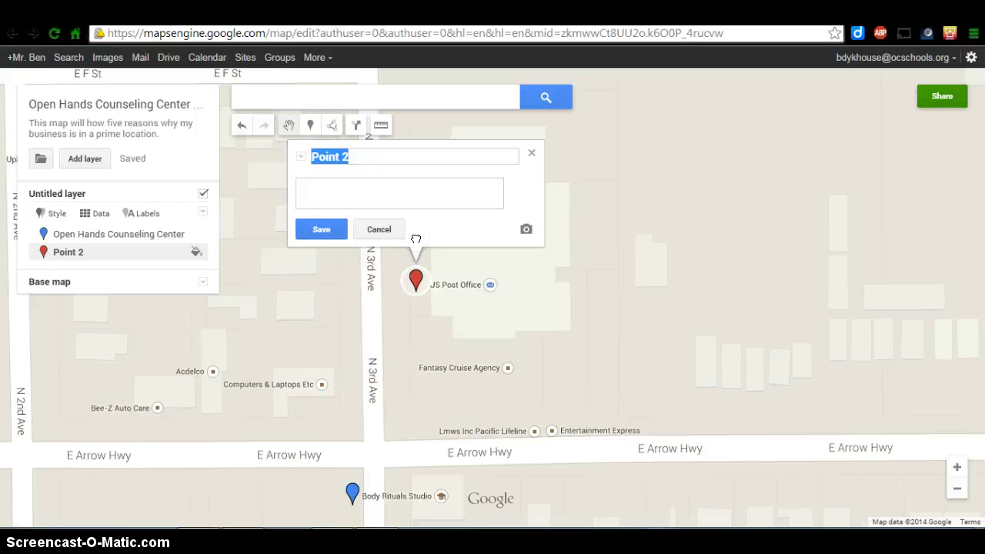
{"action": "left_click", "coordinate": [417, 280]}
{"action": "type", "text": "Reason #1"}
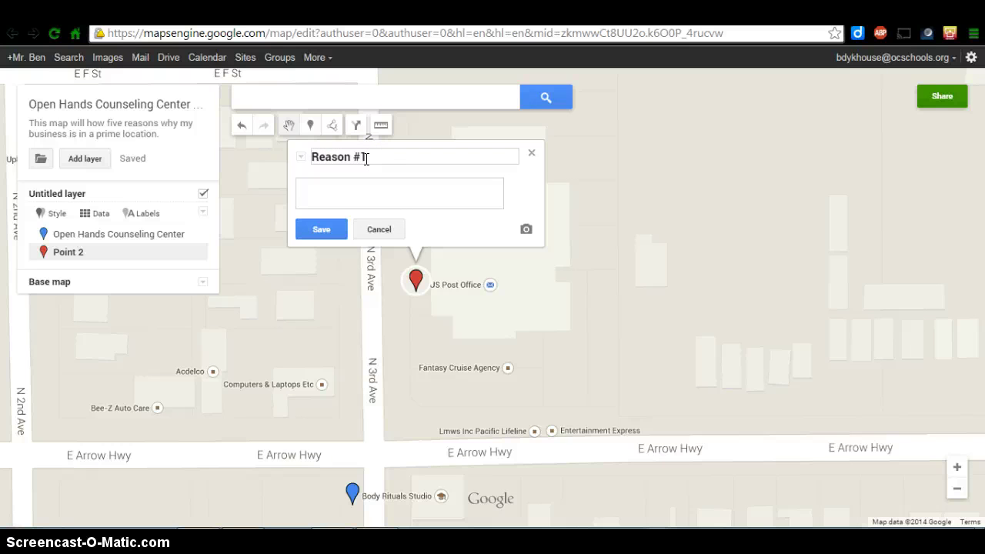
- Add the description "My business is close to post office." and a photo of parked mail trucks to the Reason #1 marker, and save
{"action": "left_click", "coordinate": [364, 186]}
{"action": "left_click", "coordinate": [525, 229]}
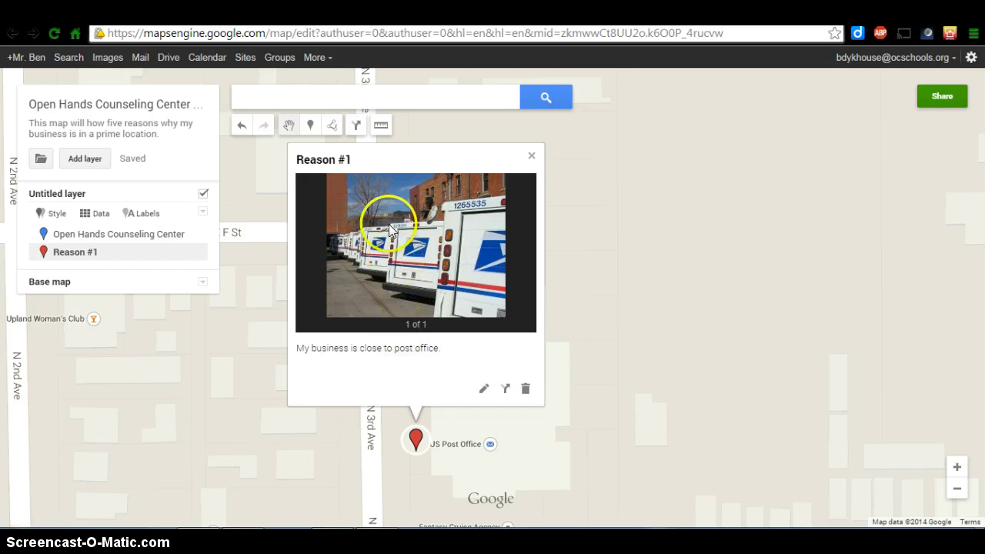
- Switch to the Company Map document and review the first requirement on plotting six points
{"action": "key", "text": "ctrl+Tab"}
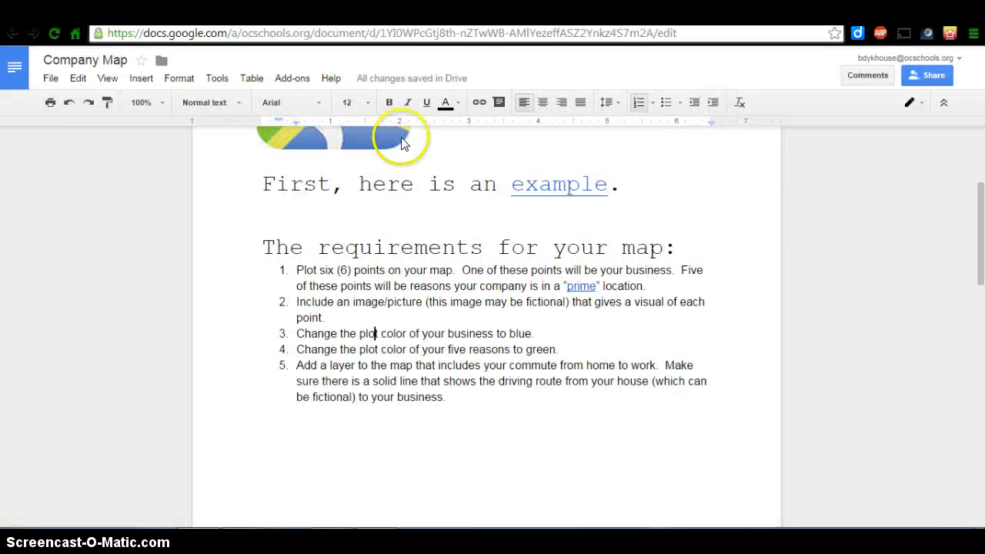
{"action": "left_click", "coordinate": [298, 271]}
{"action": "left_click_drag", "start_coordinate": [306, 273], "coordinate": [492, 285]}
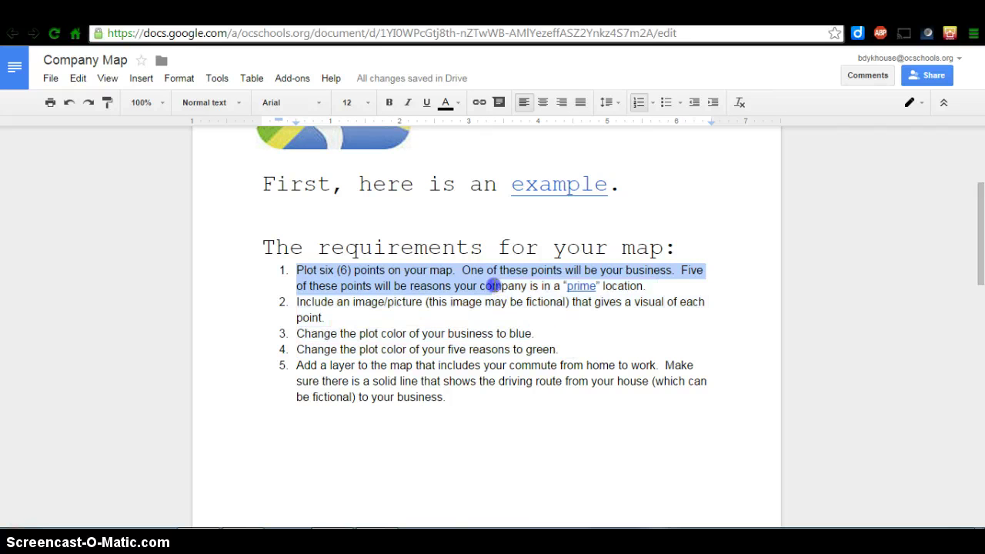
{"action": "left_click", "coordinate": [492, 284]}
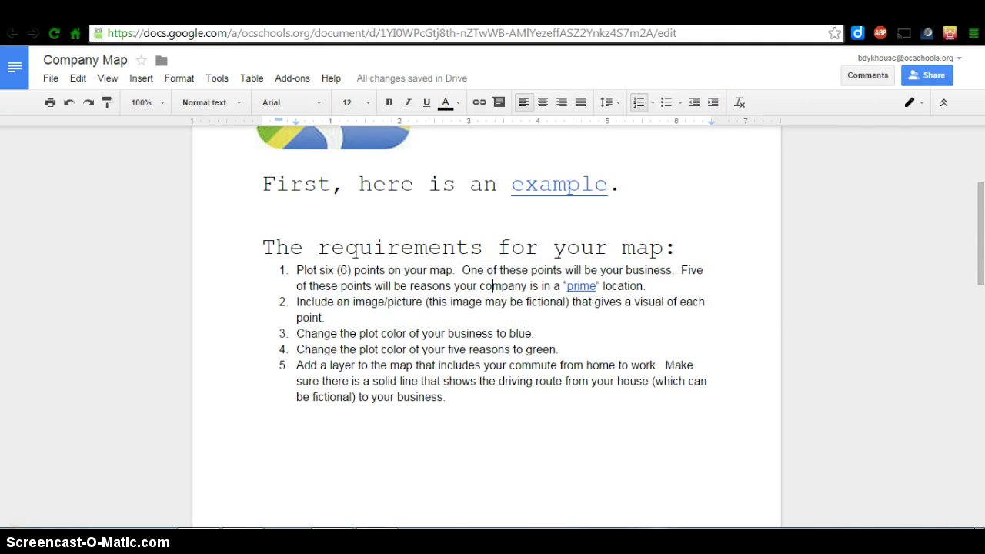
- Return to the map, color the Reason #1 marker green, and close its details
{"action": "left_click", "coordinate": [660, 8]}
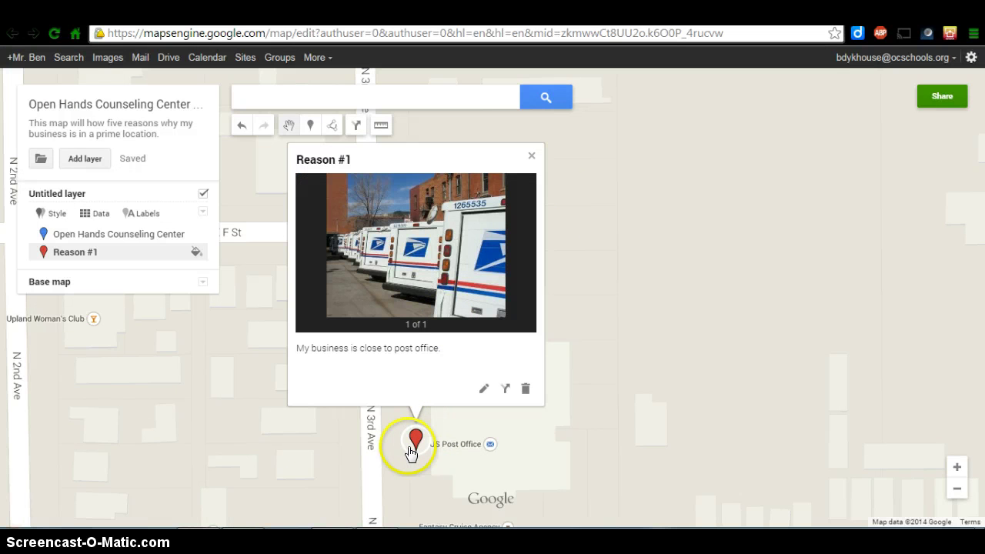
{"action": "left_click", "coordinate": [197, 254]}
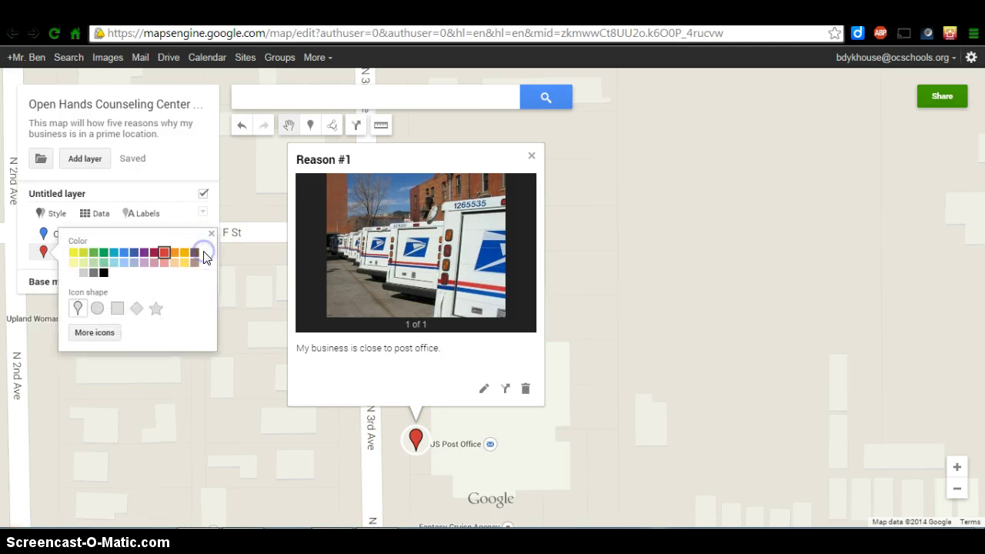
{"action": "left_click", "coordinate": [103, 254]}
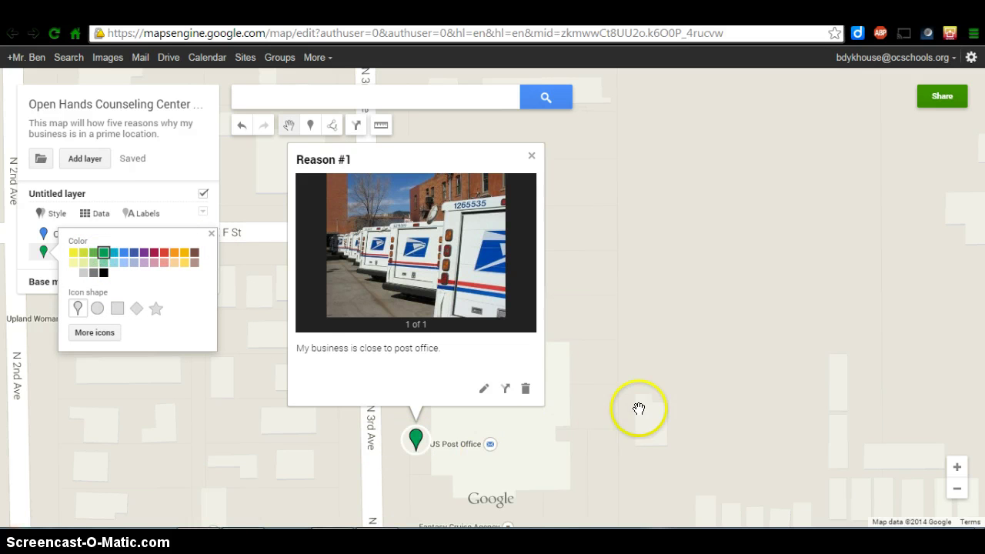
{"action": "left_click", "coordinate": [531, 156]}
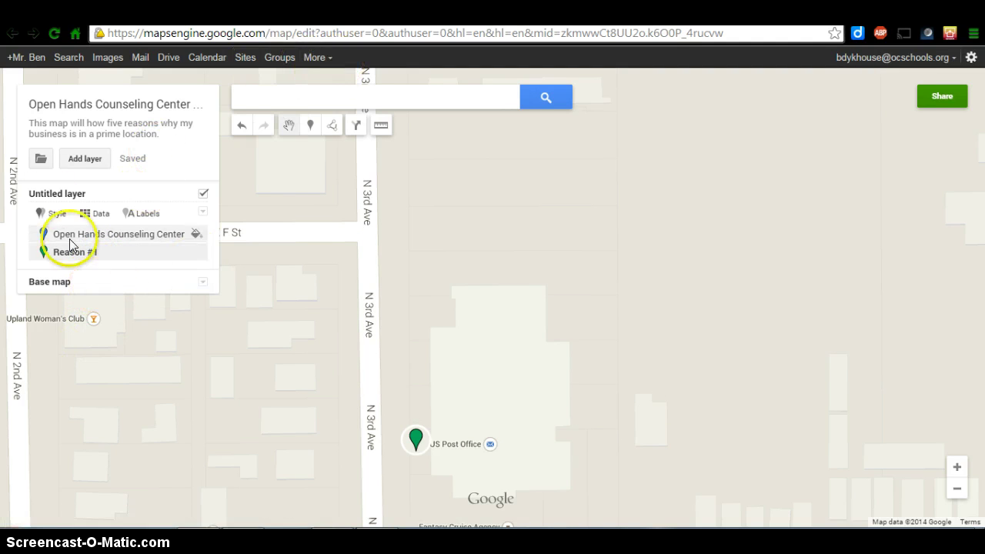
- Add a new layer to the map and start a driving directions layer for the commute
{"action": "left_click", "coordinate": [85, 161]}
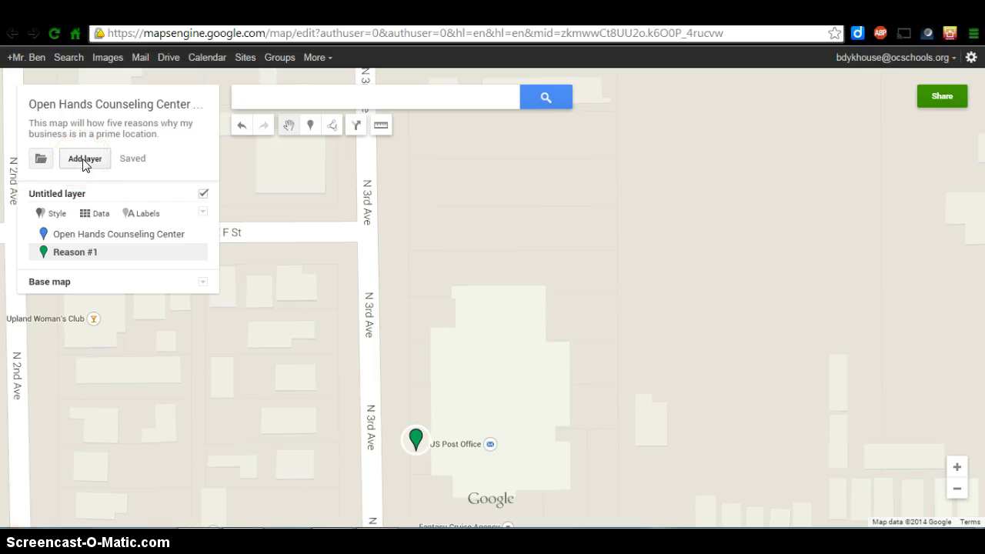
{"action": "left_click", "coordinate": [85, 160]}
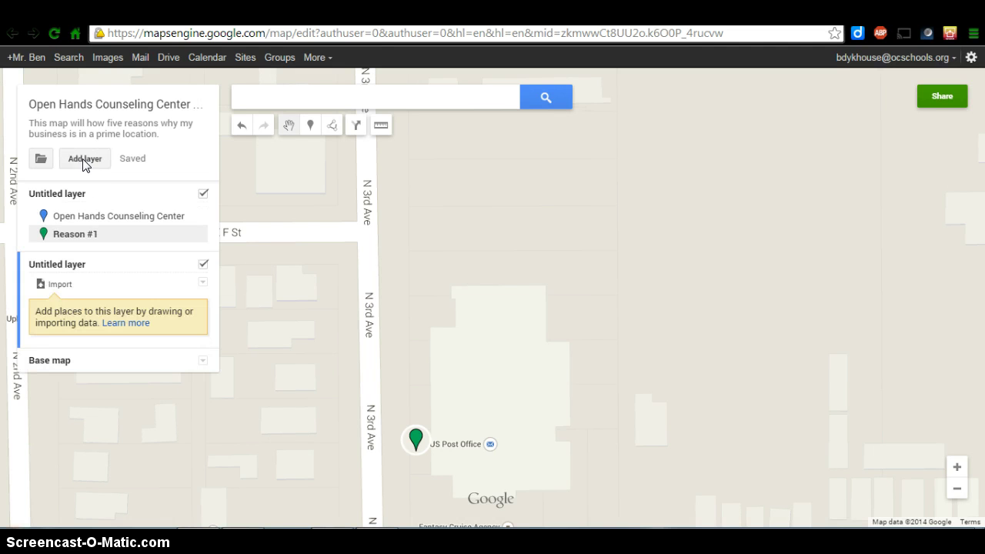
{"action": "left_click", "coordinate": [97, 286]}
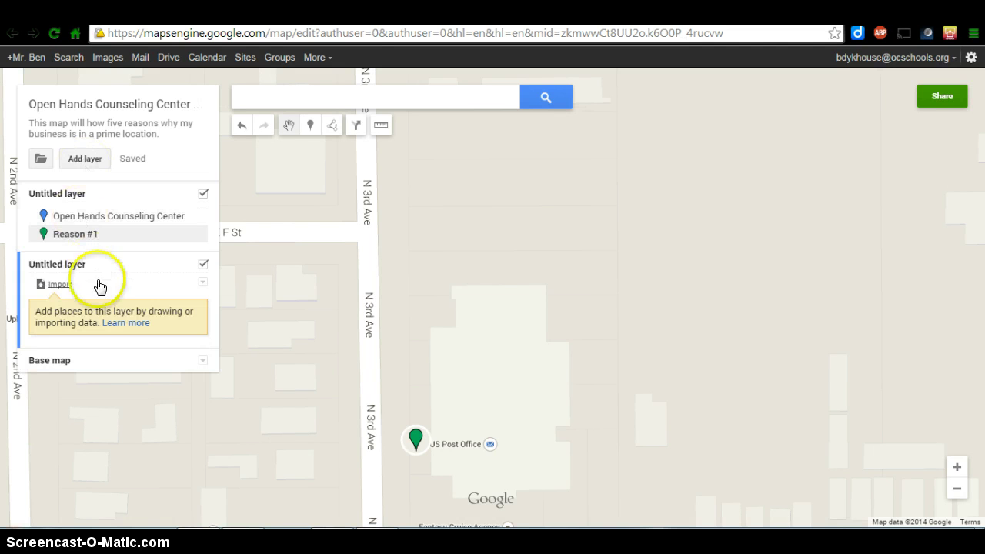
{"action": "left_click", "coordinate": [356, 128]}
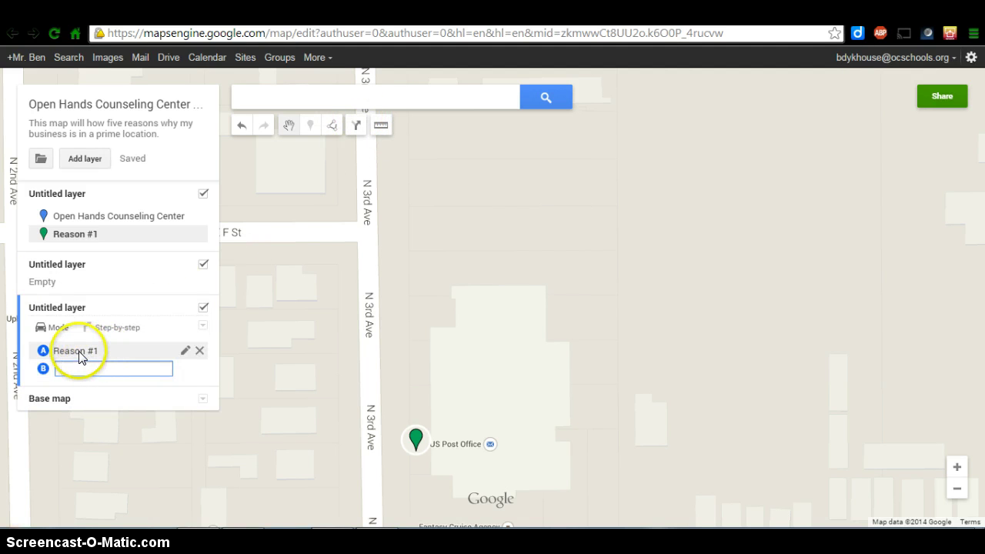
- Replace Reason #1 as the route's starting point A with the home street address in Upland
{"action": "left_click", "coordinate": [80, 356]}
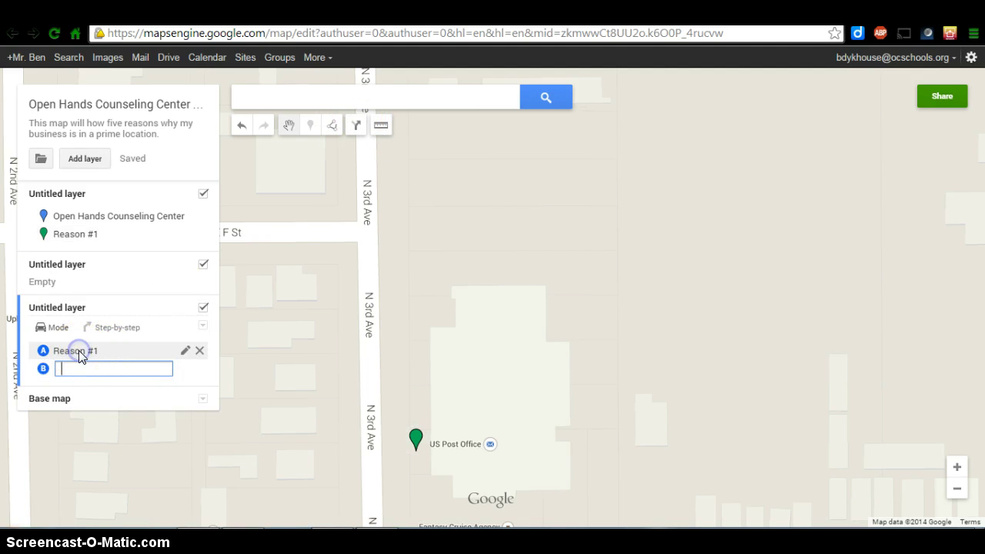
{"action": "left_click", "coordinate": [184, 350]}
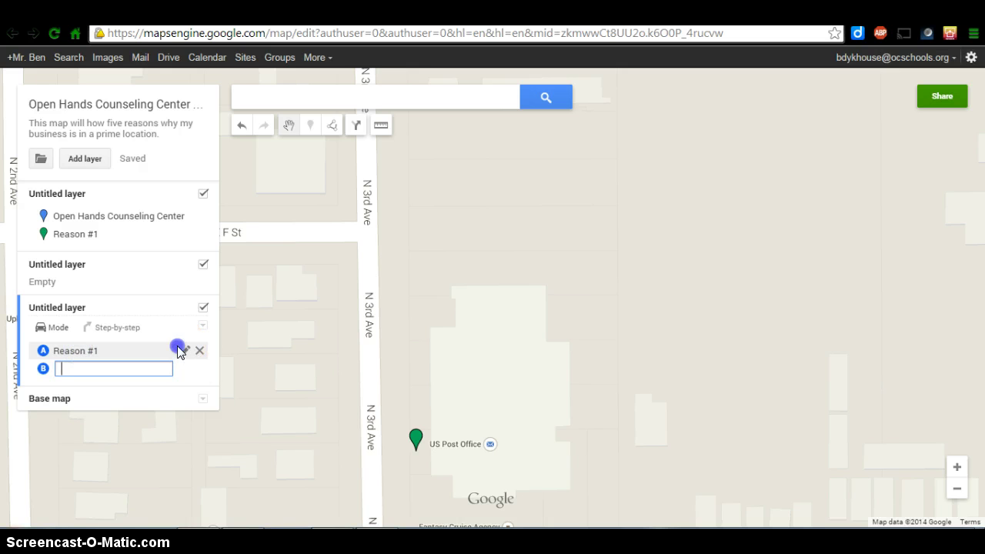
{"action": "left_click", "coordinate": [90, 352]}
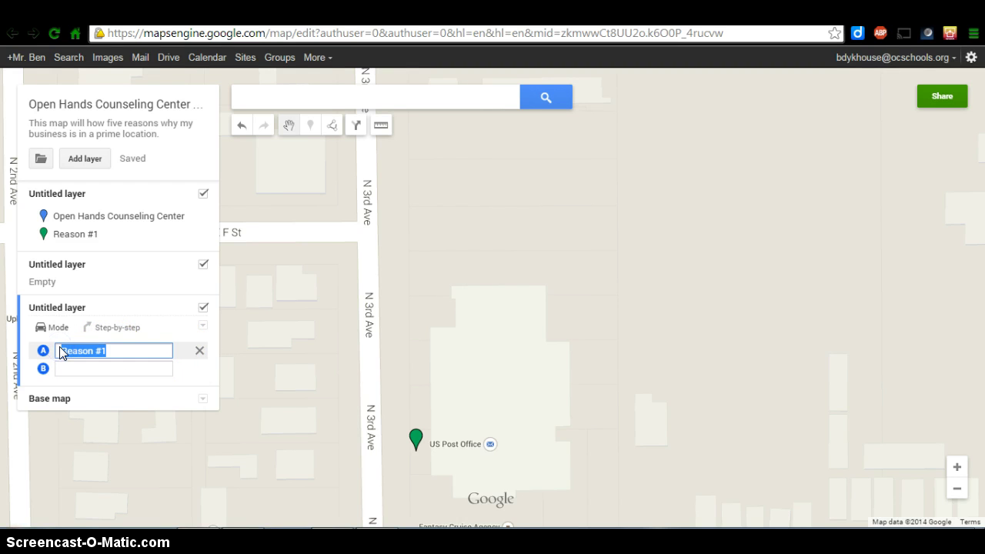
{"action": "type", "text": "1145"}
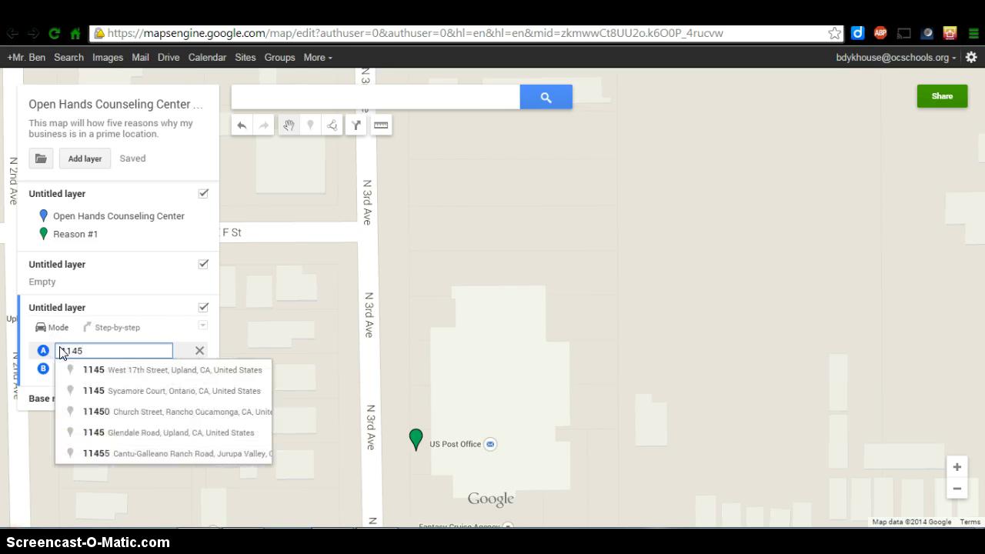
{"action": "key", "text": "Return"}
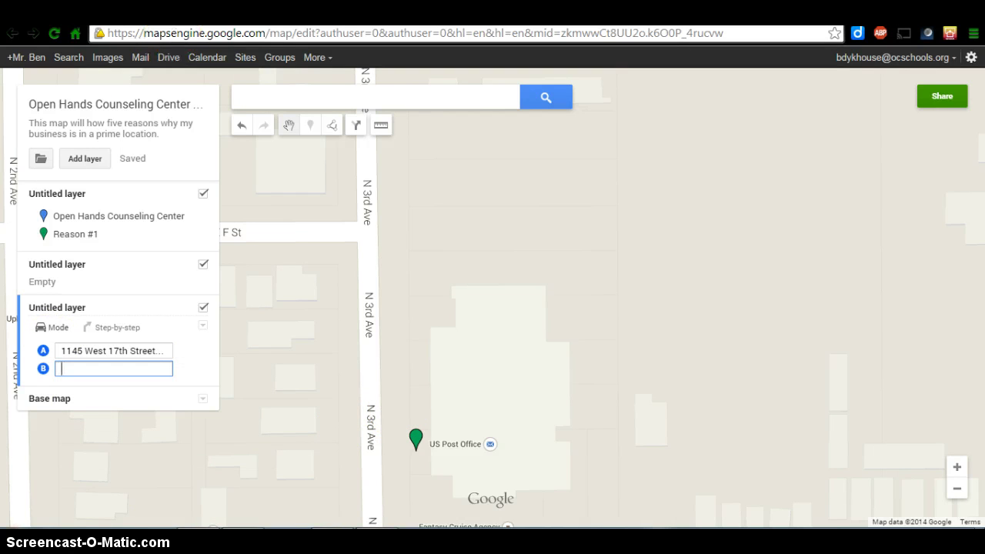
- Switch to the Company Overview document and copy the company's street address from the Address row
{"action": "key", "text": "ctrl+Tab"}
{"action": "triple_click", "coordinate": [377, 153]}
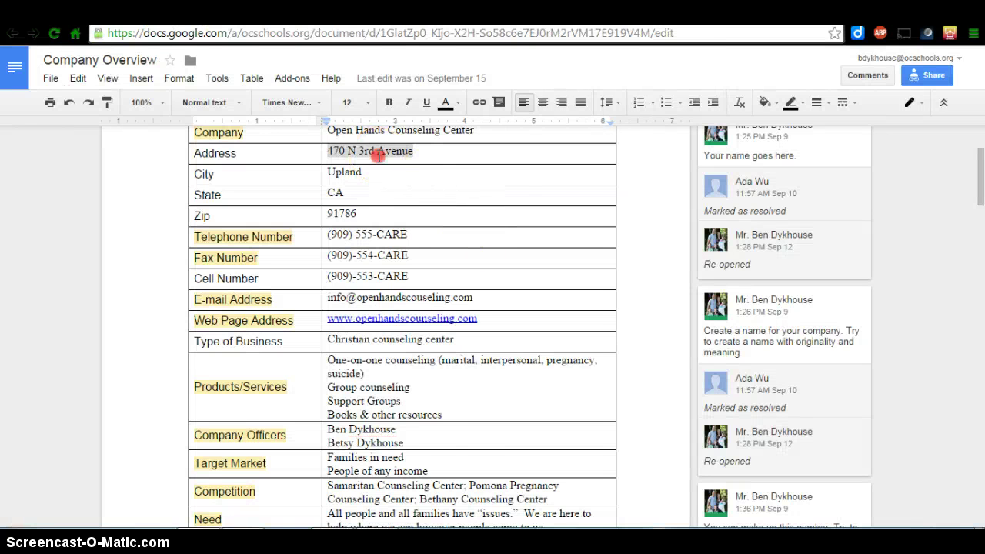
{"action": "right_click", "coordinate": [377, 152]}
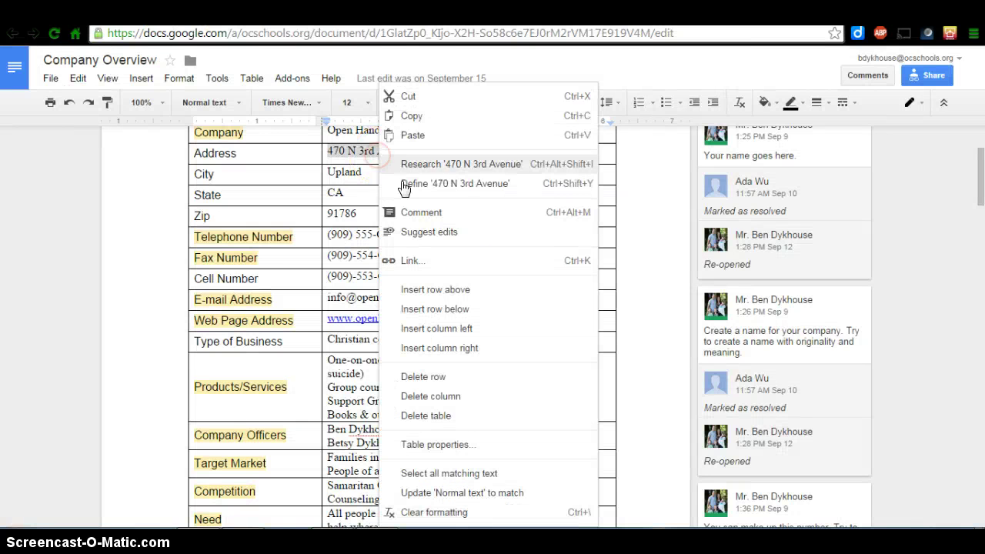
{"action": "left_click", "coordinate": [416, 117]}
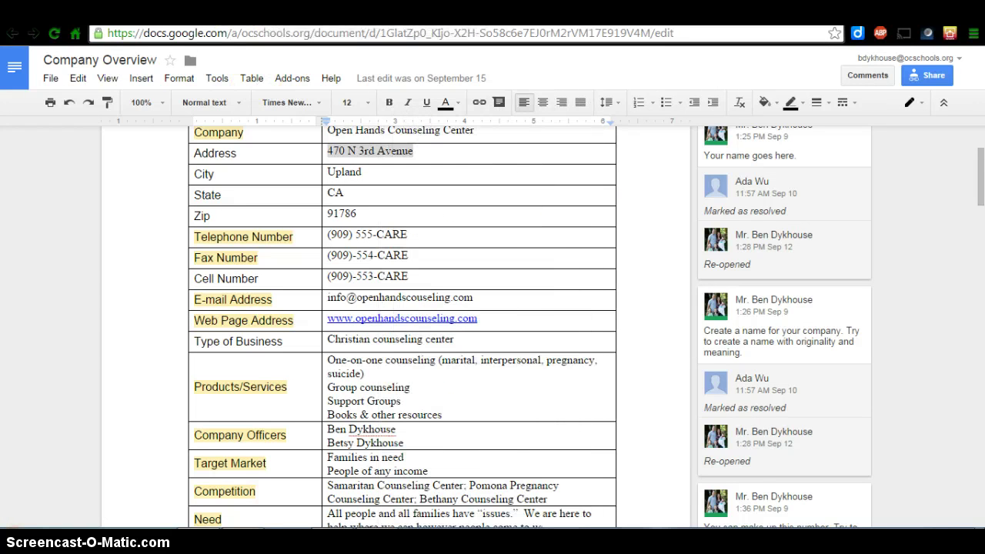
- Return to the map and set destination B to the copied company address, choosing the suggested match in Upland, CA
{"action": "left_click", "coordinate": [263, 14]}
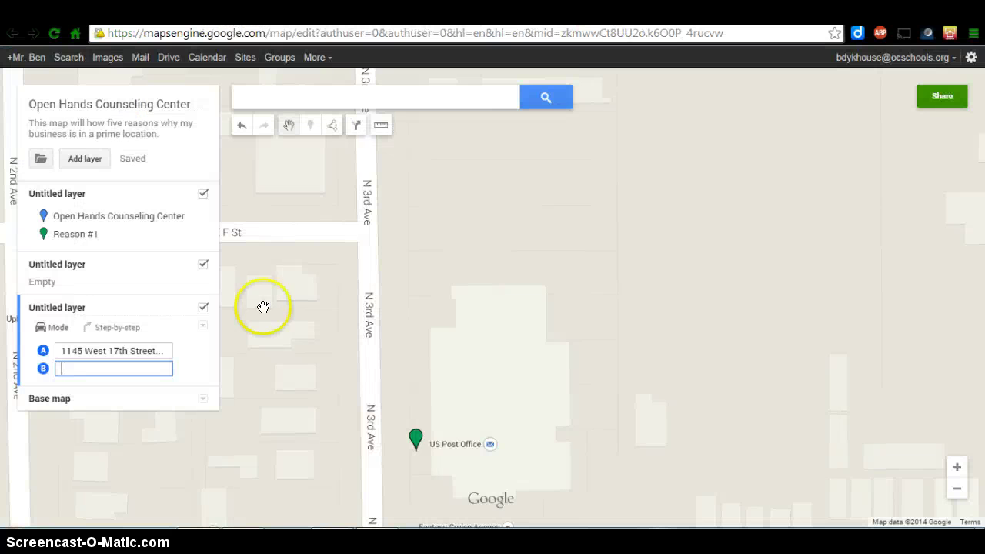
{"action": "left_click", "coordinate": [93, 373]}
{"action": "key", "text": "ctrl+v"}
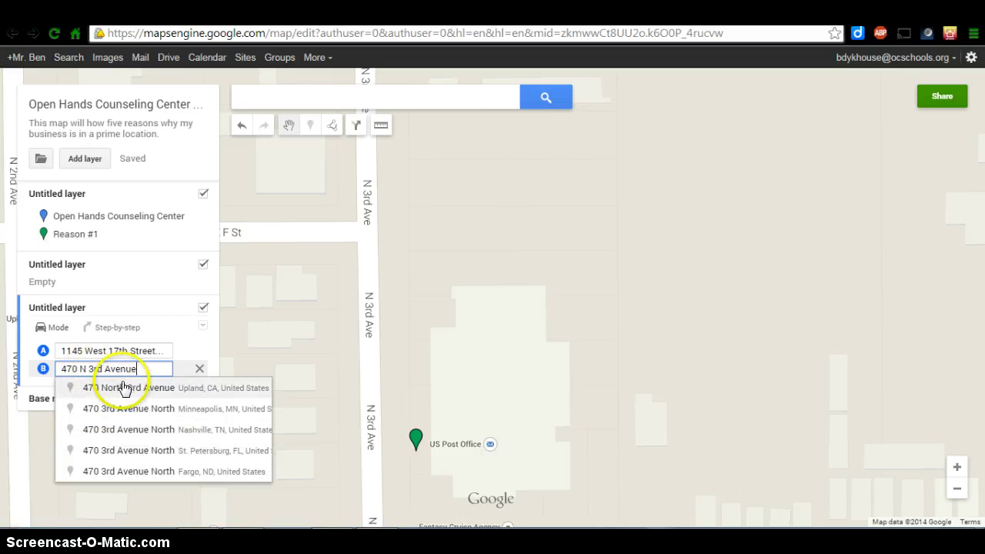
{"action": "left_click", "coordinate": [125, 387]}
{"action": "left_click_drag", "start_coordinate": [415, 402], "coordinate": [403, 177]}
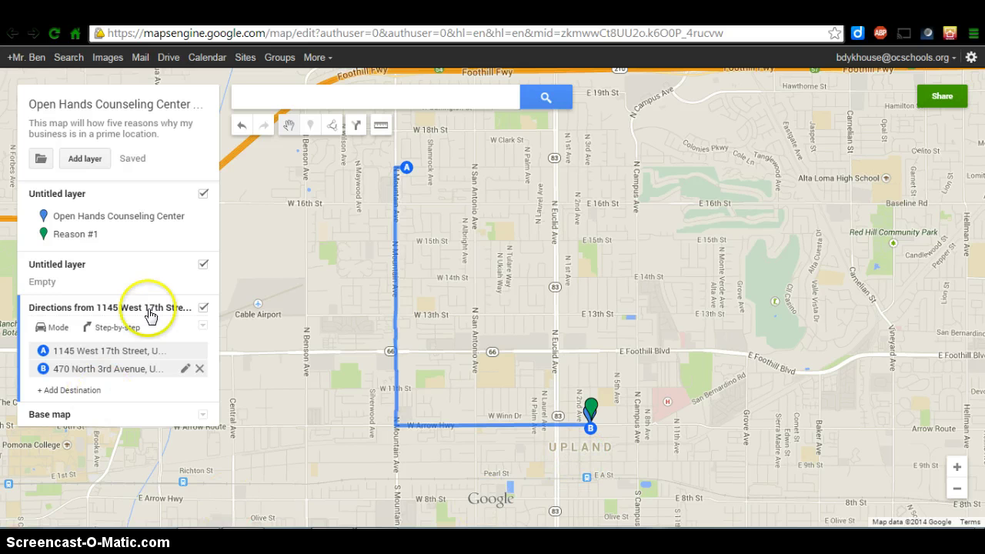
{"action": "left_click", "coordinate": [107, 264]}
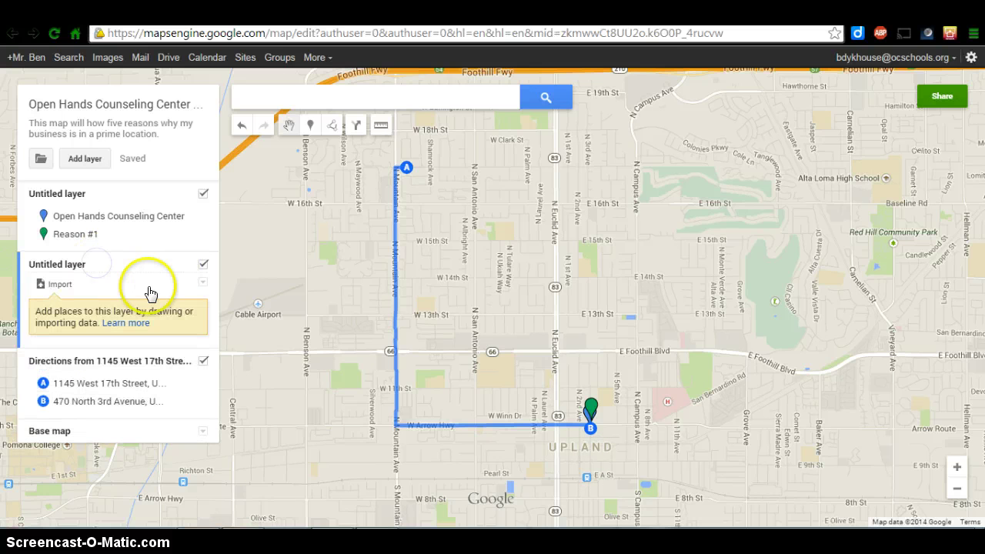
{"action": "left_click", "coordinate": [114, 266]}
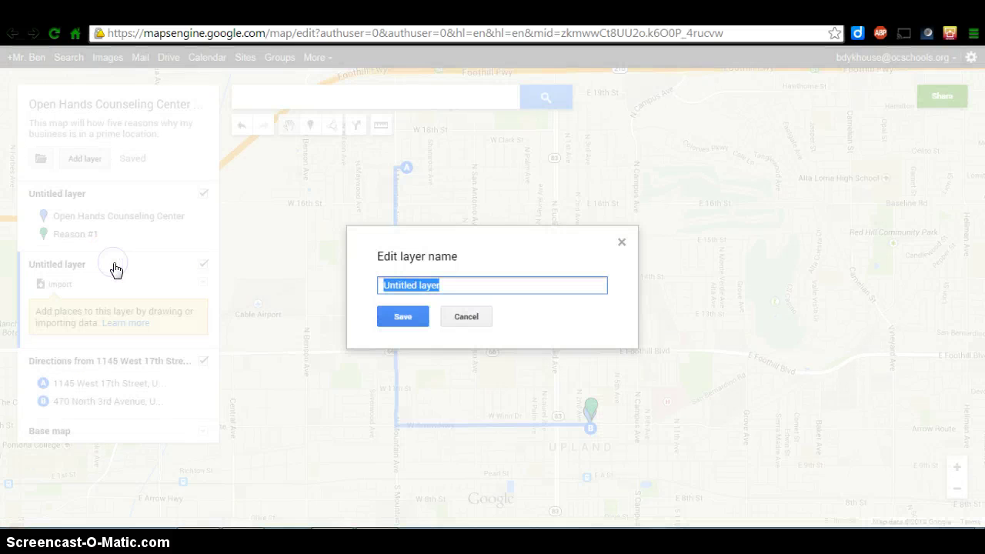
{"action": "left_click", "coordinate": [463, 317]}
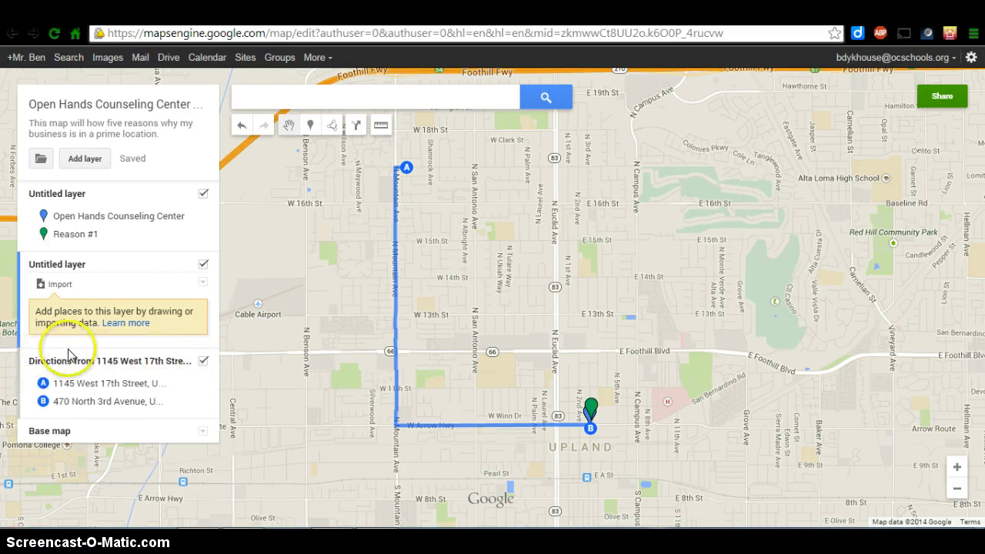
- Rename the layer holding the business and Reason #1 markers to "Five Reasons why my company is in a prime location"
{"action": "left_click", "coordinate": [61, 194]}
{"action": "left_click", "coordinate": [60, 197]}
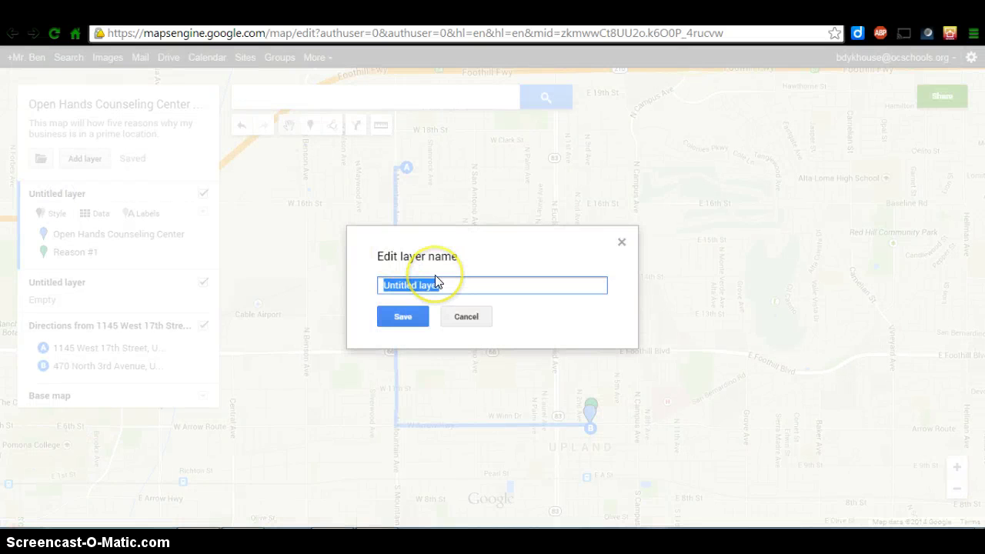
{"action": "type", "text": "Five Reasons why my company is in a prime"}
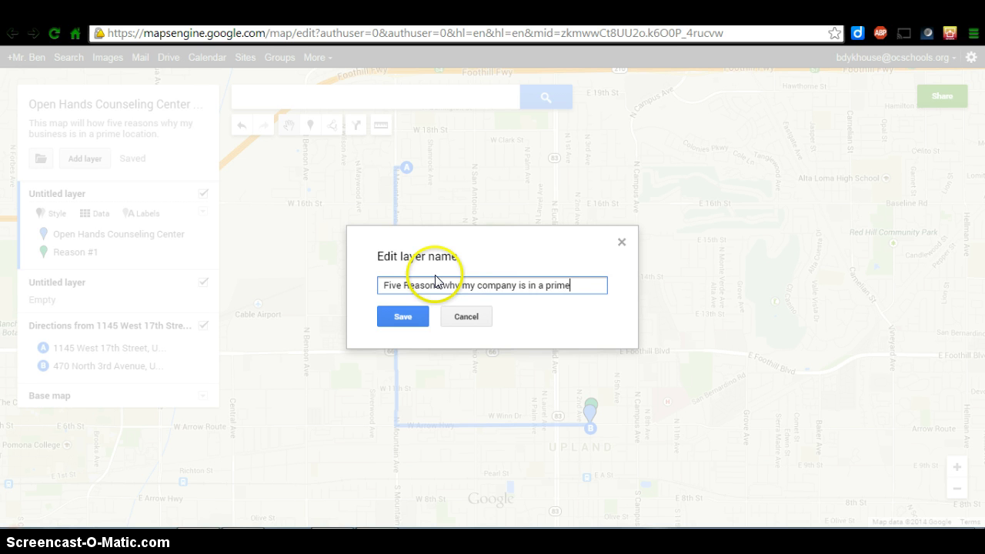
{"action": "type", "text": "cation"}
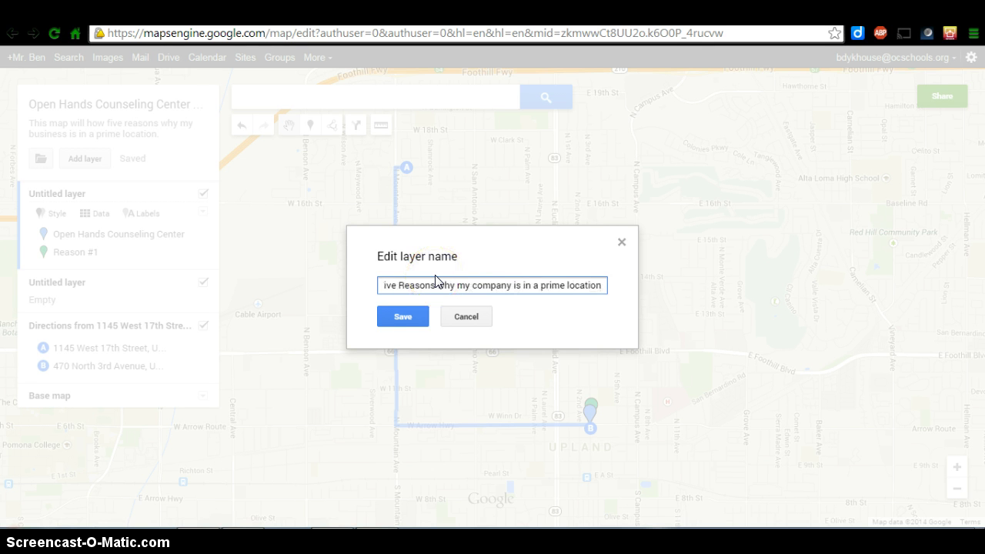
{"action": "left_click", "coordinate": [401, 315]}
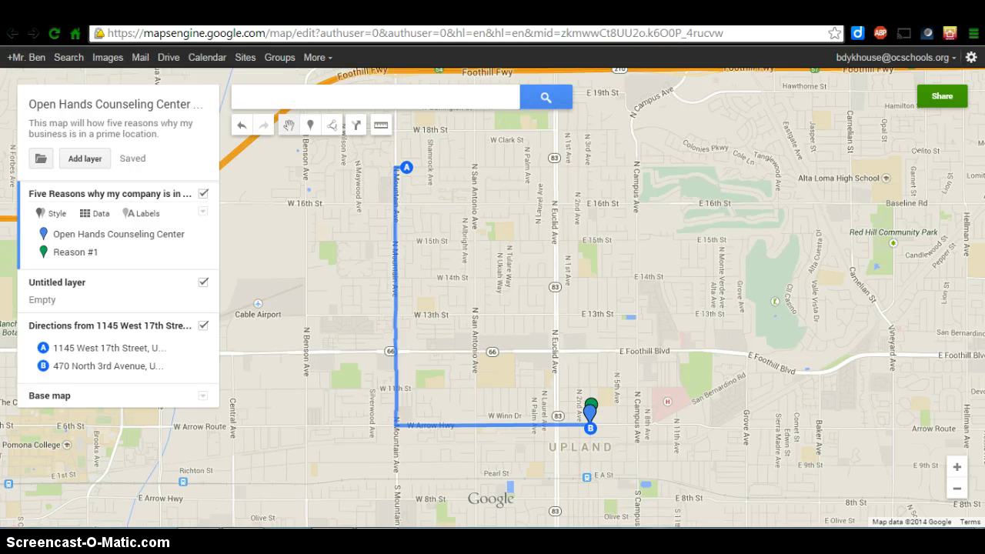
- Switch to the Company Map document and review the grading table and the list of map requirements
{"action": "left_click", "coordinate": [446, 11]}
{"action": "scroll", "coordinate": [331, 346], "scroll_direction": "down", "scroll_amount": 10}
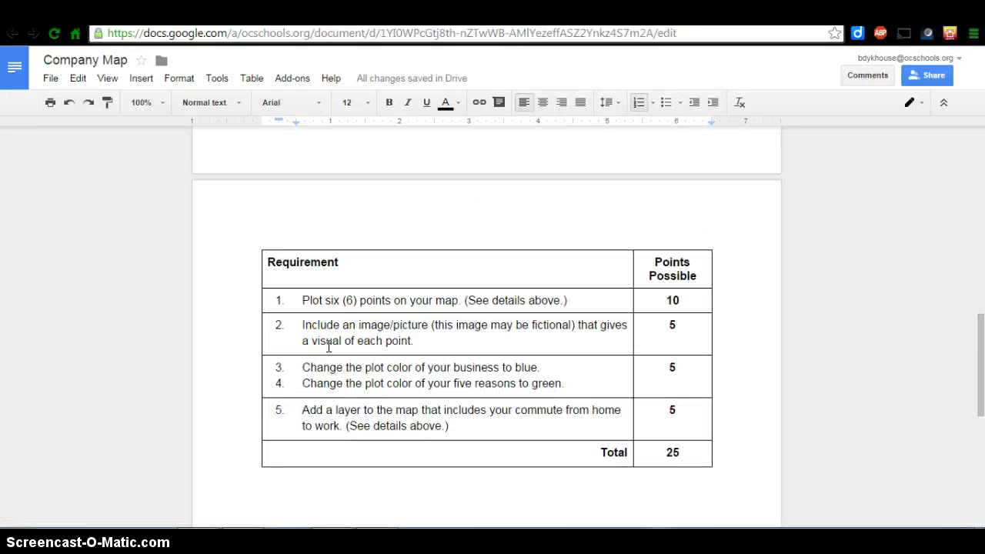
{"action": "scroll", "coordinate": [330, 346], "scroll_direction": "up", "scroll_amount": 10}
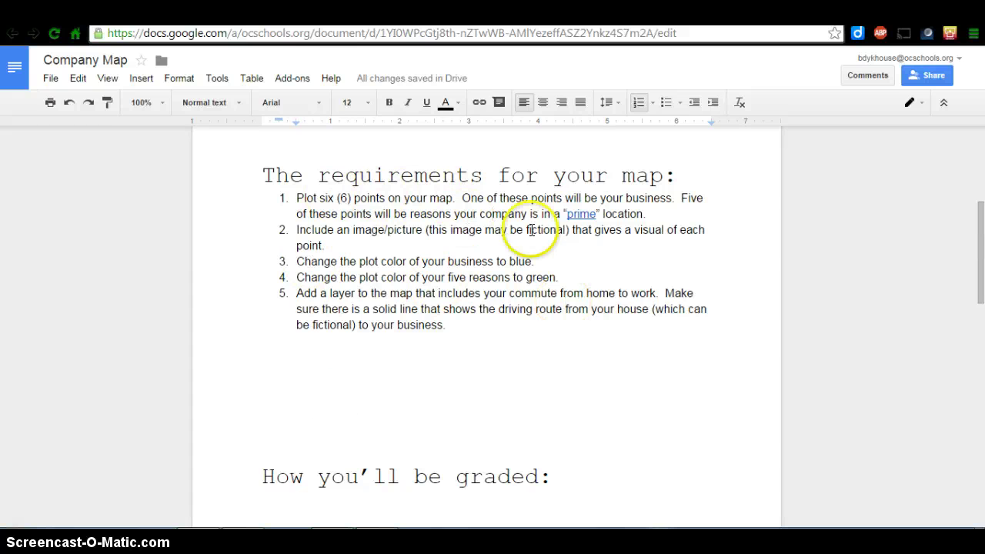